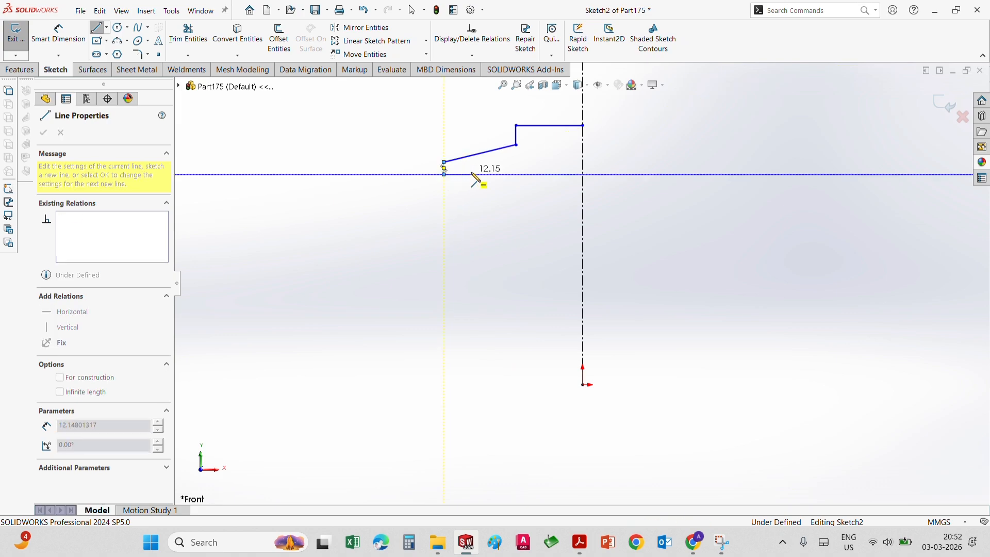
Finish the half profile with a short horizontal ledge under the sloped flange, a long vertical wall, and a base line to the origin
{"action": "left_click", "coordinate": [475, 175]}
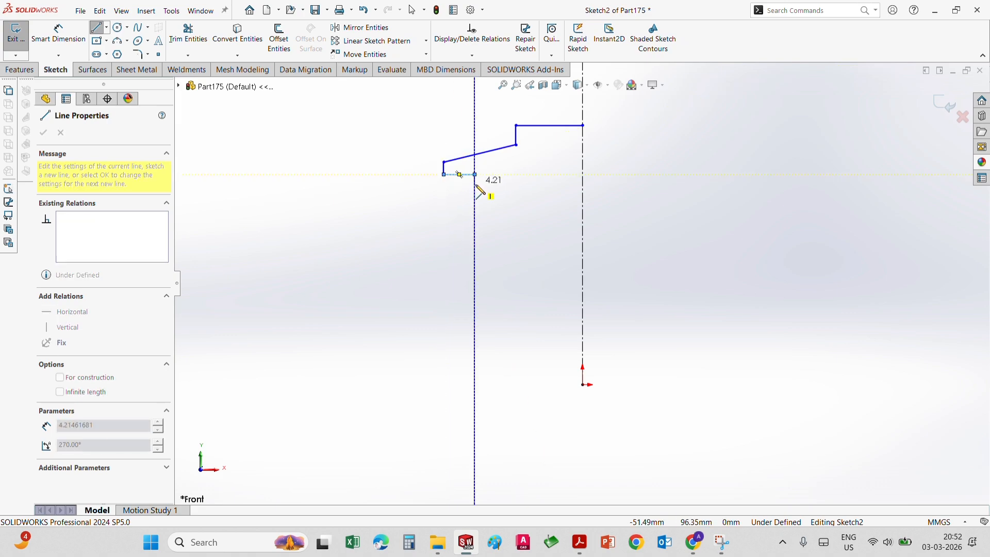
{"action": "left_click", "coordinate": [475, 386]}
{"action": "left_click", "coordinate": [583, 385]}
{"action": "key", "text": "Escape"}
Sketch a narrow corner rectangle about 5.8 mm tall, hanging down from the point where the sloped line meets the upper vertical line
{"action": "scroll", "coordinate": [571, 190], "scroll_direction": "down", "scroll_amount": 4}
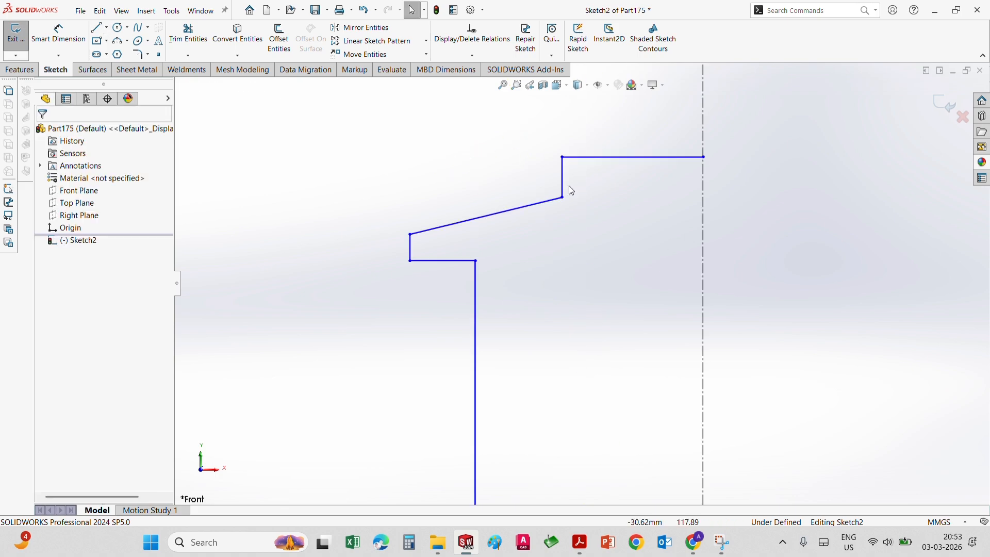
{"action": "left_click", "coordinate": [108, 45]}
{"action": "scroll", "coordinate": [588, 247], "scroll_direction": "down", "scroll_amount": 2}
{"action": "left_click", "coordinate": [574, 250]}
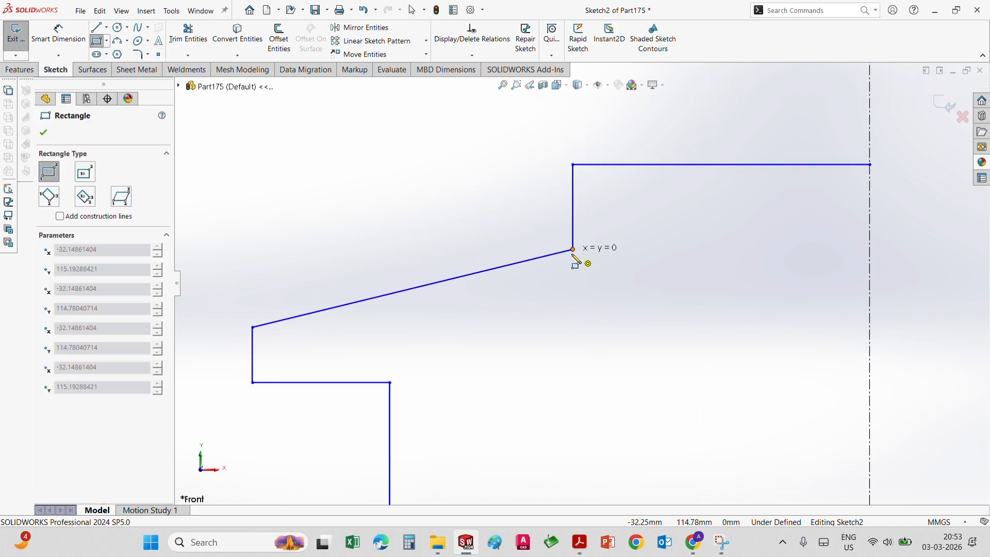
{"action": "left_click", "coordinate": [545, 304]}
Trim and delete the overlapping rectangle segments and extend the upper vertical line to the rectangle's bottom corner, forming an open groove
{"action": "left_click", "coordinate": [200, 33]}
{"action": "scroll", "coordinate": [552, 228], "scroll_direction": "down", "scroll_amount": 3}
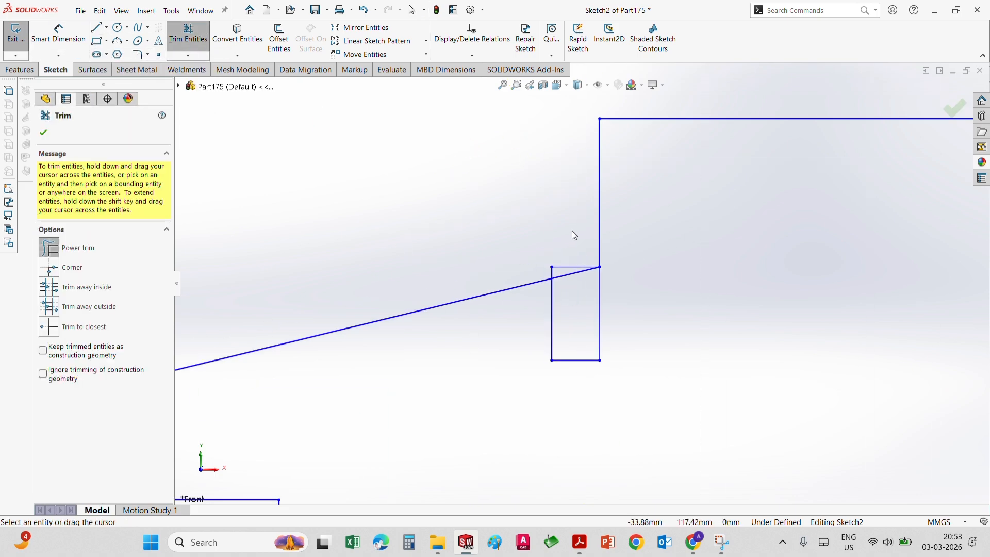
{"action": "key", "text": "Escape"}
{"action": "left_click_drag", "start_coordinate": [643, 297], "coordinate": [580, 321]}
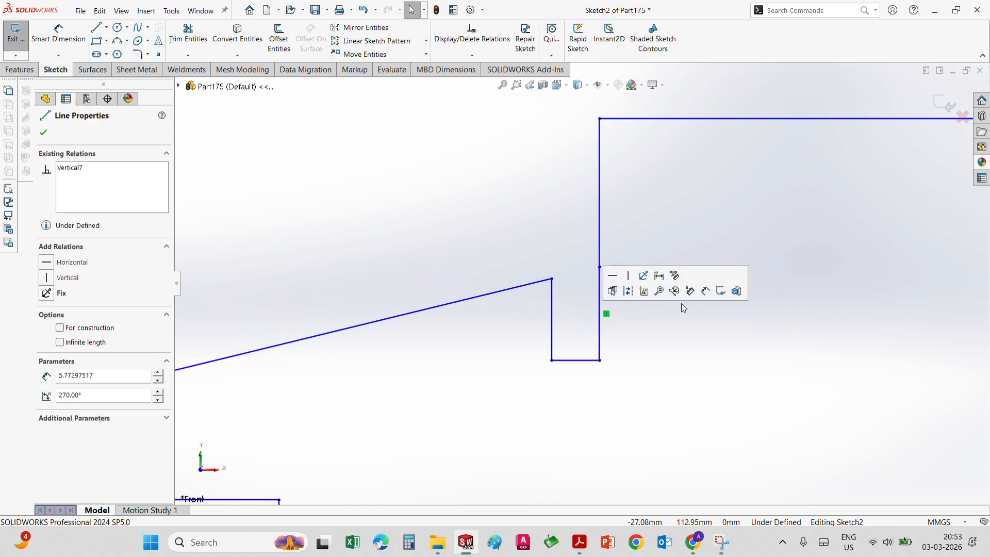
{"action": "key", "text": "Delete"}
{"action": "left_click_drag", "start_coordinate": [600, 267], "coordinate": [604, 358]}
{"action": "key", "text": "Escape"}
{"action": "scroll", "coordinate": [582, 247], "scroll_direction": "up", "scroll_amount": 8}
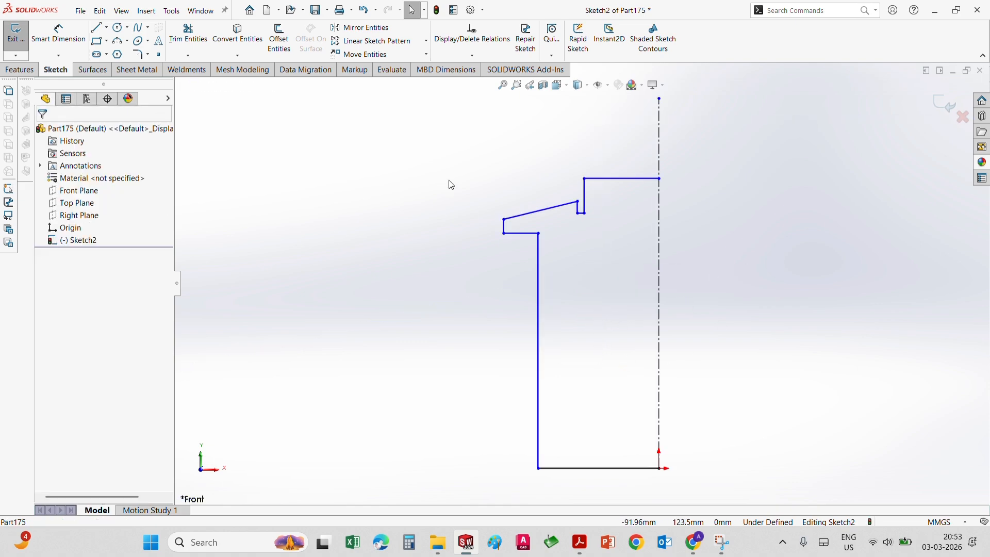
Dimension the base line from the origin to the outer wall as 15.7/2 mm
{"action": "left_click", "coordinate": [58, 33]}
{"action": "left_click", "coordinate": [606, 438]}
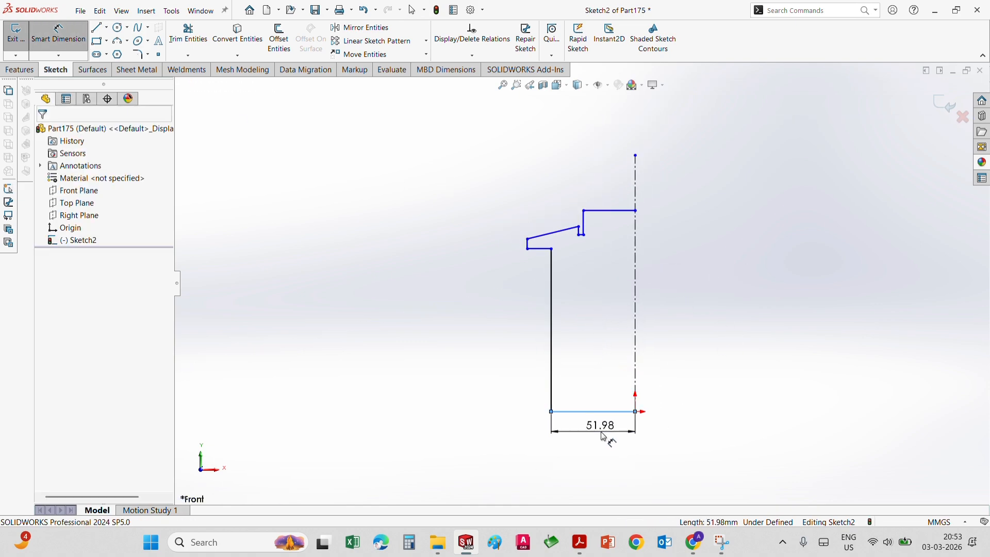
{"action": "left_click", "coordinate": [602, 434]}
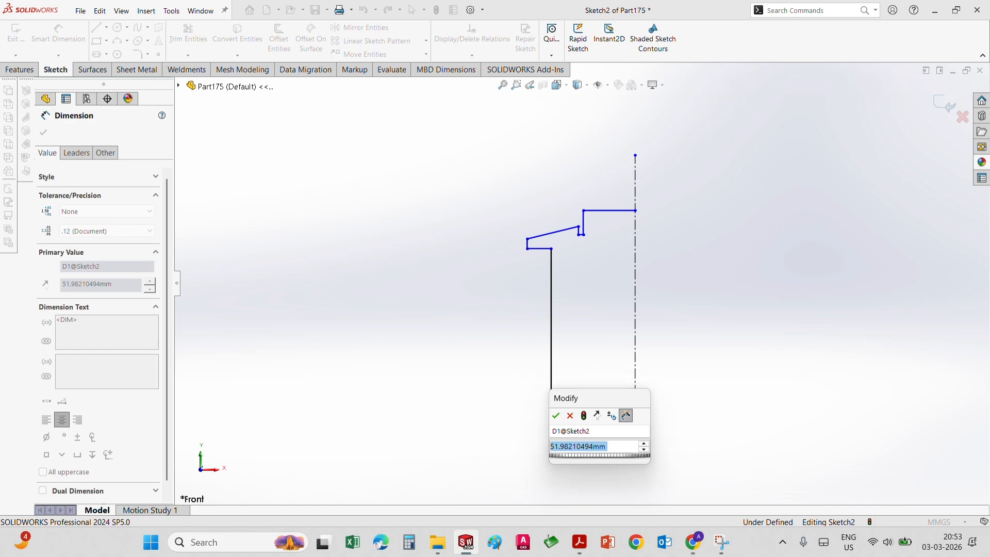
{"action": "type", "text": "15.7/2"}
{"action": "key", "text": "Return"}
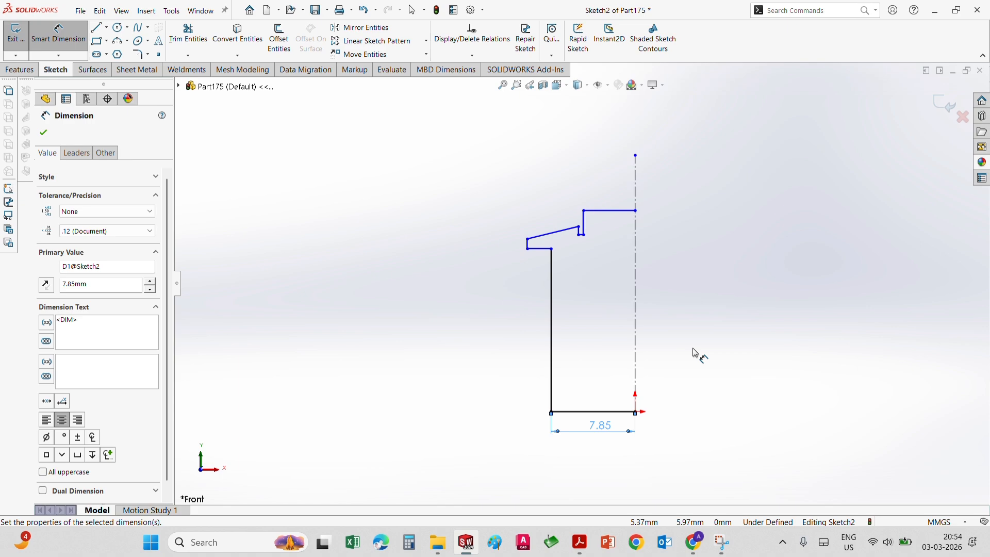
Dimension the height of the long vertical wall as 123 mm
{"action": "left_click", "coordinate": [551, 335]}
{"action": "left_click", "coordinate": [524, 343]}
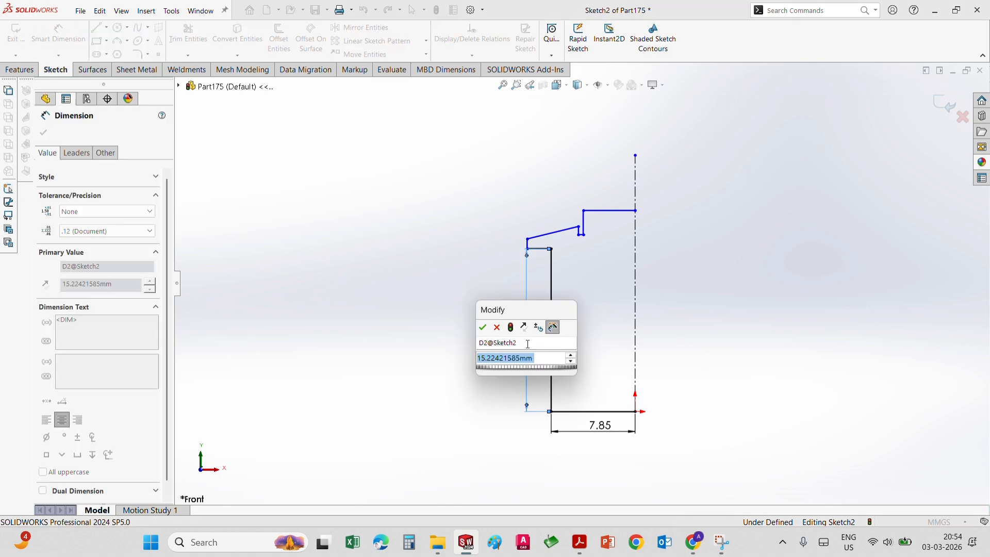
{"action": "type", "text": "123"}
{"action": "key", "text": "Return"}
{"action": "key", "text": "f"}
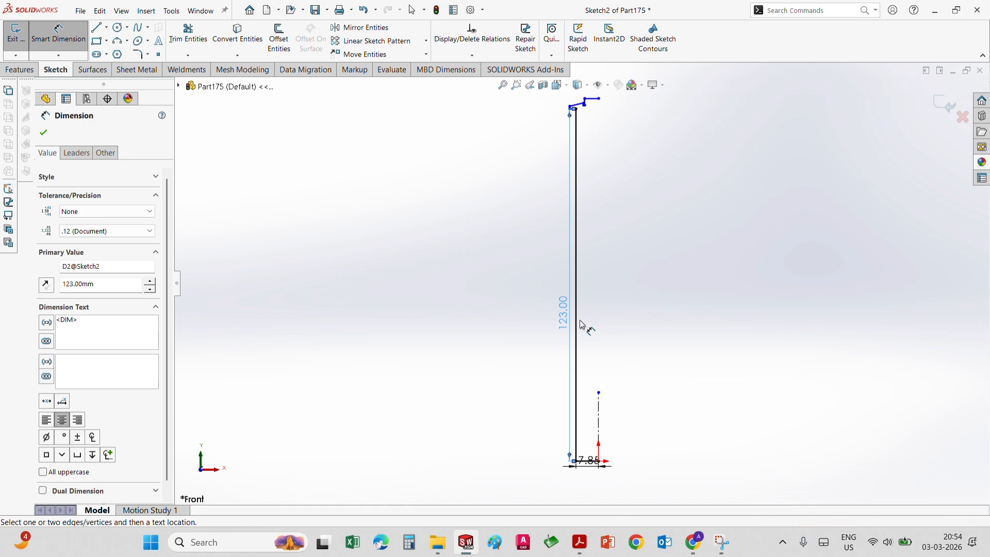
Dimension the length of the profile's top horizontal line as 12.66/2 mm
{"action": "left_click", "coordinate": [596, 155]}
{"action": "scroll", "coordinate": [593, 118], "scroll_direction": "down", "scroll_amount": 3}
{"action": "scroll", "coordinate": [596, 118], "scroll_direction": "down", "scroll_amount": 3}
{"action": "left_click", "coordinate": [561, 307]}
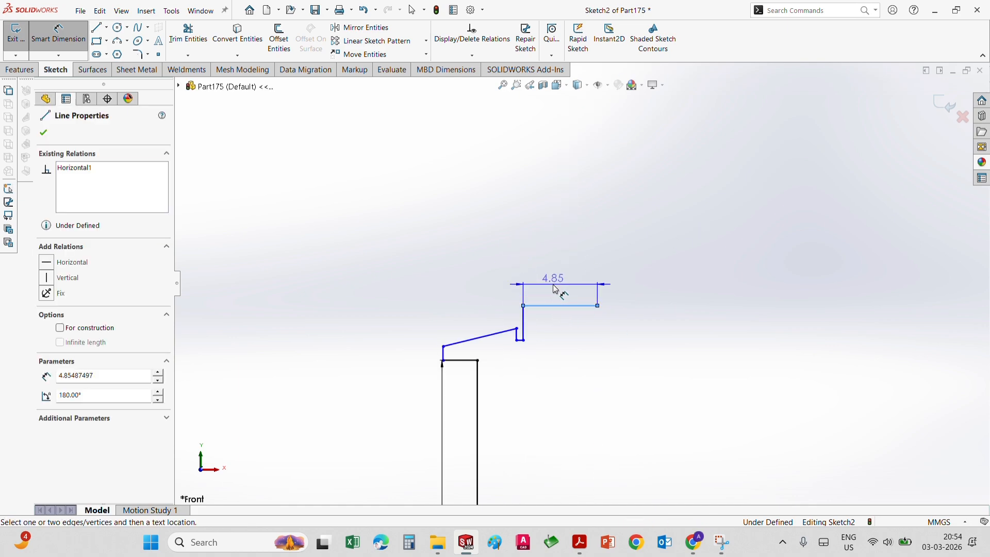
{"action": "left_click", "coordinate": [567, 286]}
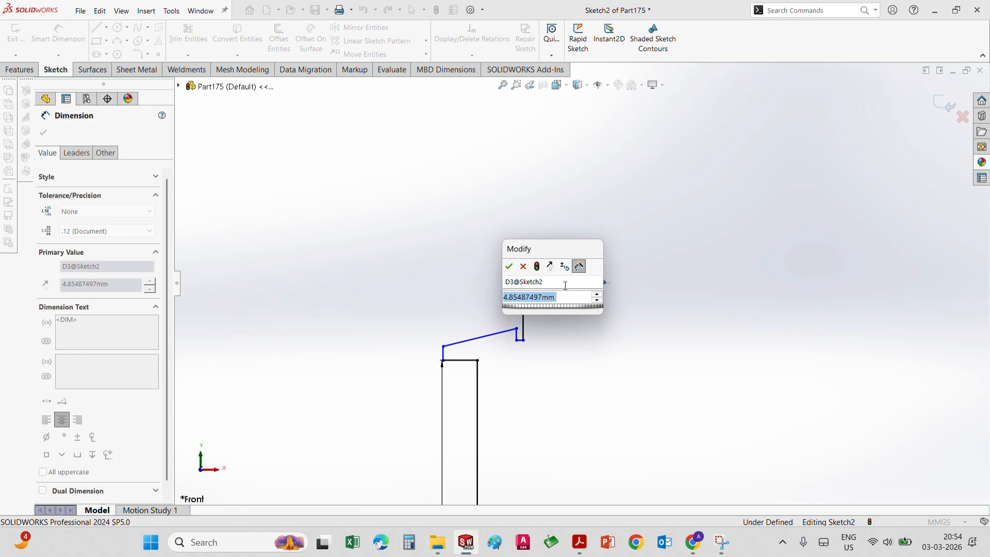
{"action": "type", "text": "6.33"}
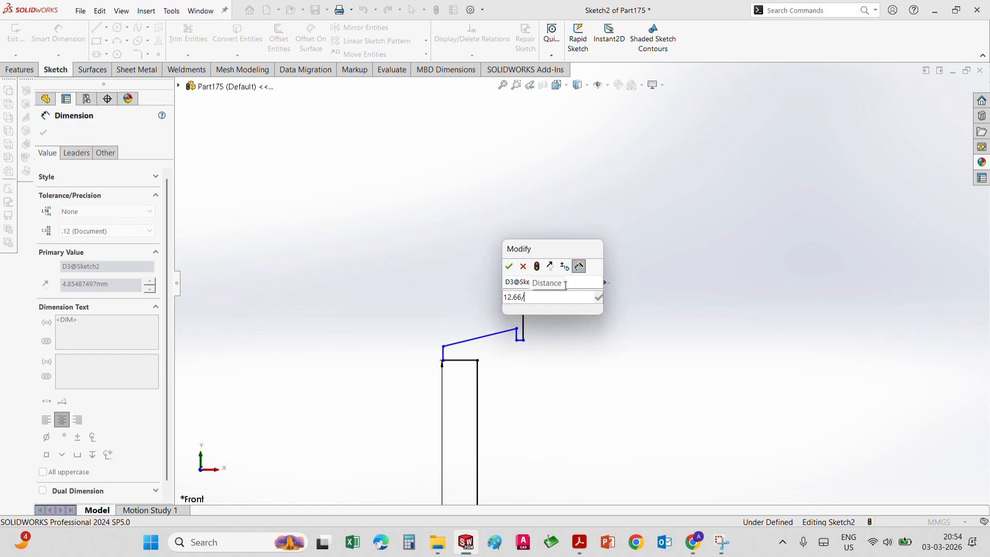
{"action": "key", "text": "Return"}
Move the groove's narrow wall back to the outer side of the upper vertical line
{"action": "scroll", "coordinate": [523, 336], "scroll_direction": "down", "scroll_amount": 3}
{"action": "key", "text": "Escape"}
{"action": "left_click", "coordinate": [487, 315]}
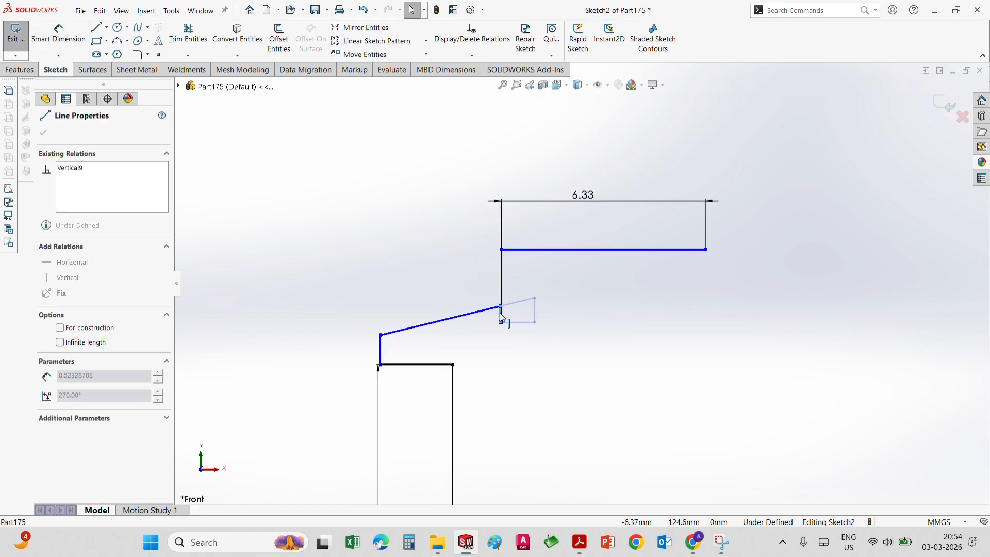
{"action": "left_click", "coordinate": [568, 379]}
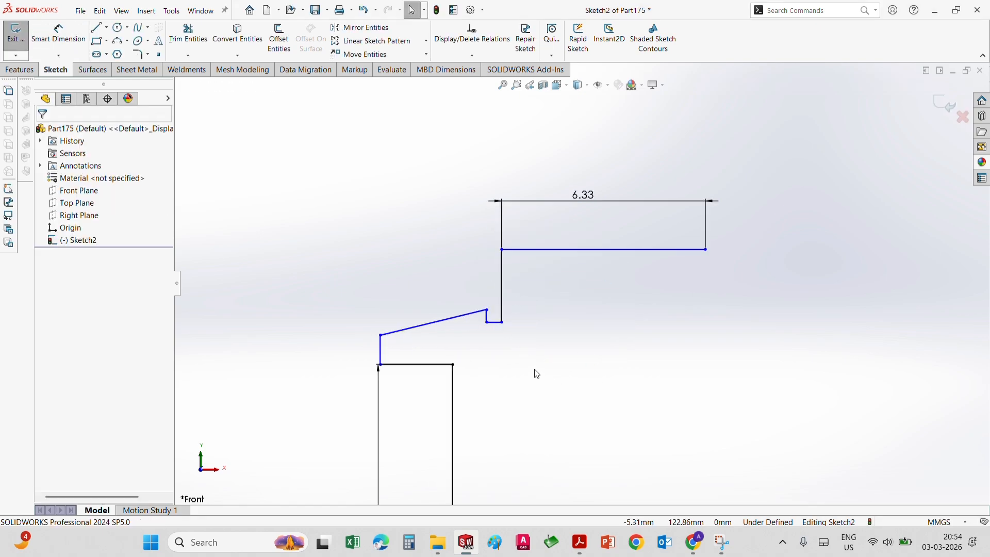
Dimension the vertical distance from the top outer corner to the upper end of the sloped line as 3.5 mm
{"action": "left_click", "coordinate": [58, 34]}
{"action": "left_click", "coordinate": [502, 249]}
{"action": "left_click", "coordinate": [488, 309]}
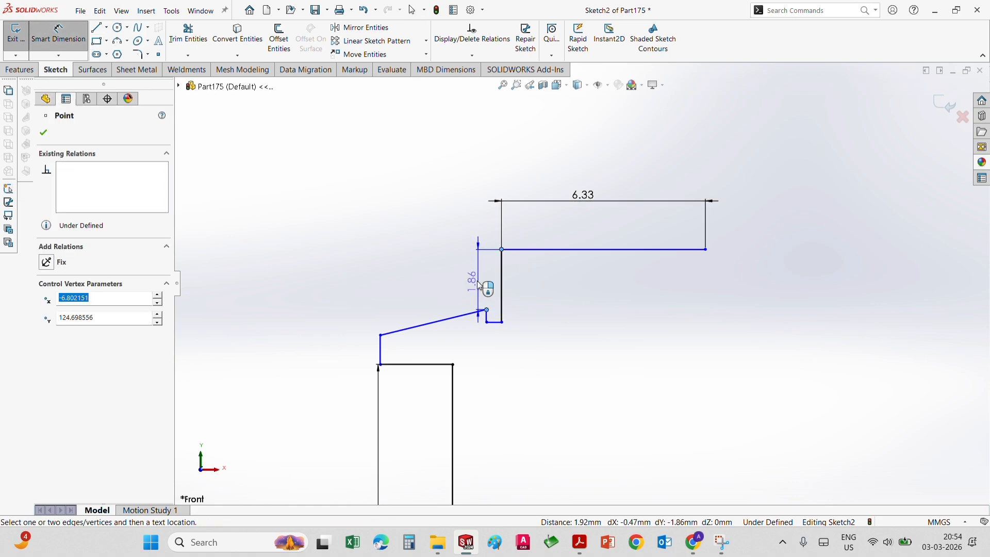
{"action": "left_click", "coordinate": [458, 277]}
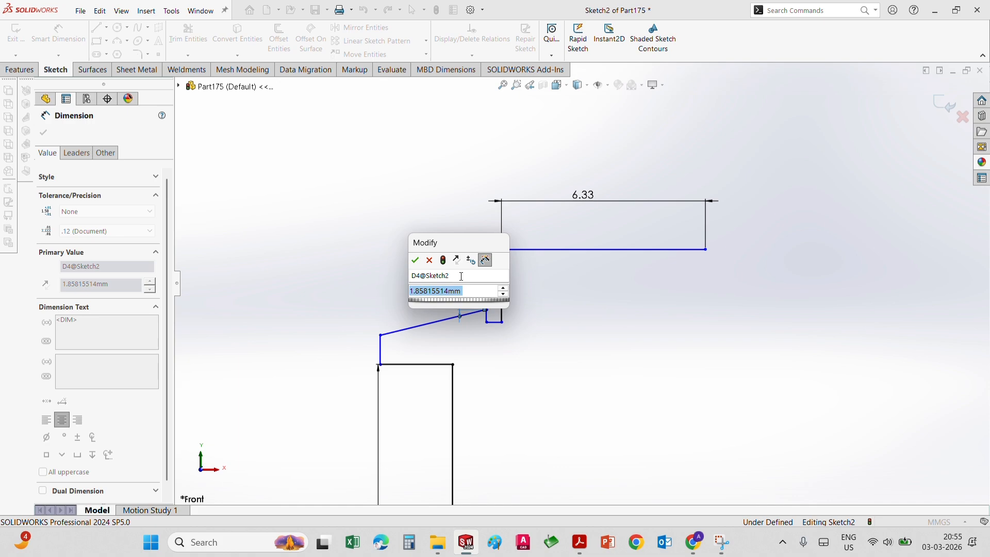
{"action": "type", "text": "3.5"}
{"action": "key", "text": "Return"}
Dimension the width of the groove's bottom line as 0.2 mm
{"action": "left_click", "coordinate": [497, 326]}
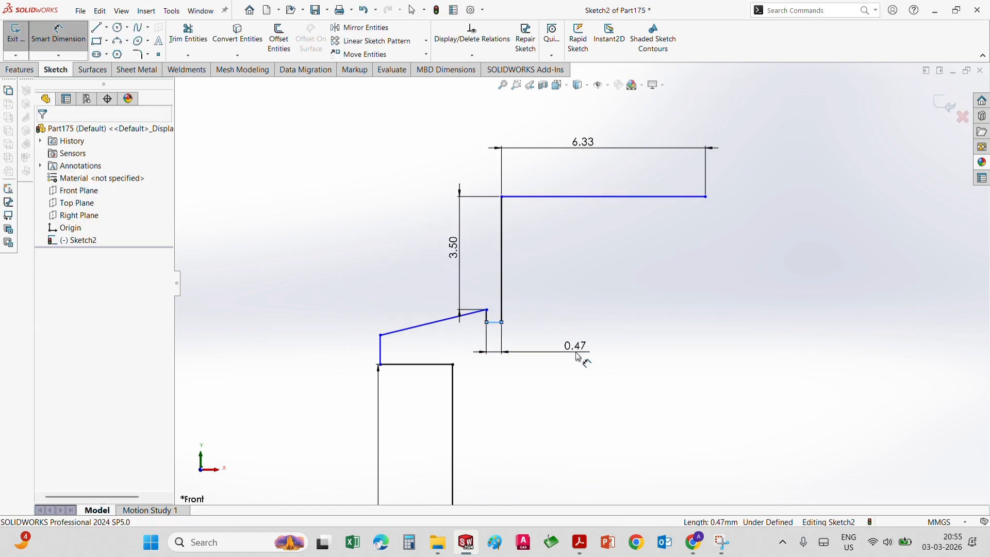
{"action": "left_click", "coordinate": [528, 350]}
{"action": "type", "text": "0.2"}
{"action": "key", "text": "Return"}
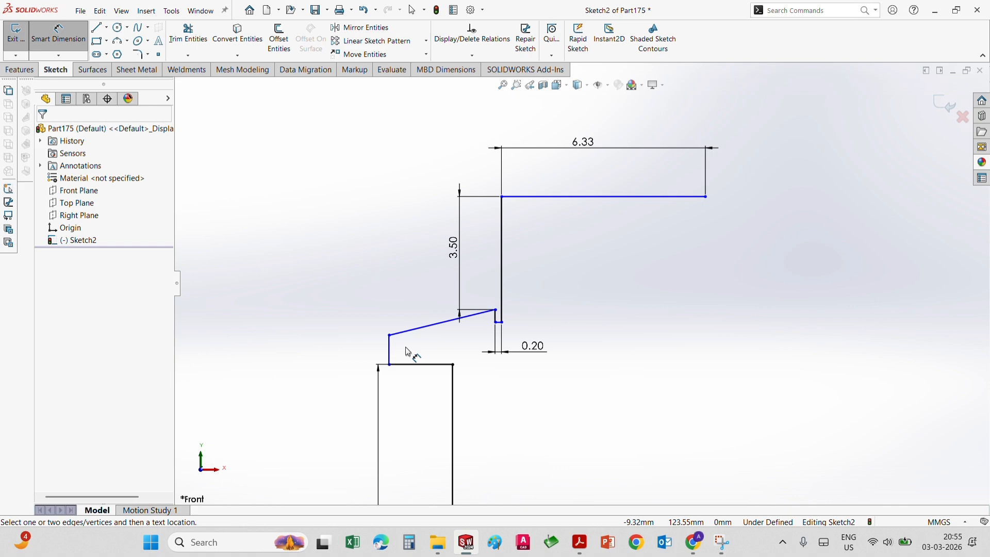
Dimension the horizontal distance from the flange's outer edge to the inner end of the top line as 9.5 mm
{"action": "left_click", "coordinate": [390, 349]}
{"action": "left_click", "coordinate": [706, 197]}
{"action": "left_click", "coordinate": [533, 118]}
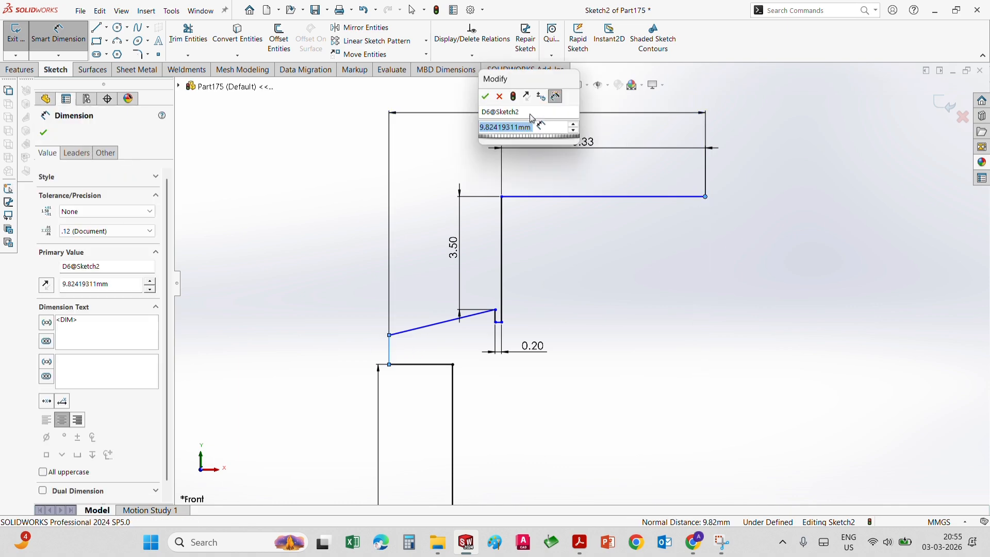
{"action": "type", "text": "9.5"}
{"action": "key", "text": "Return"}
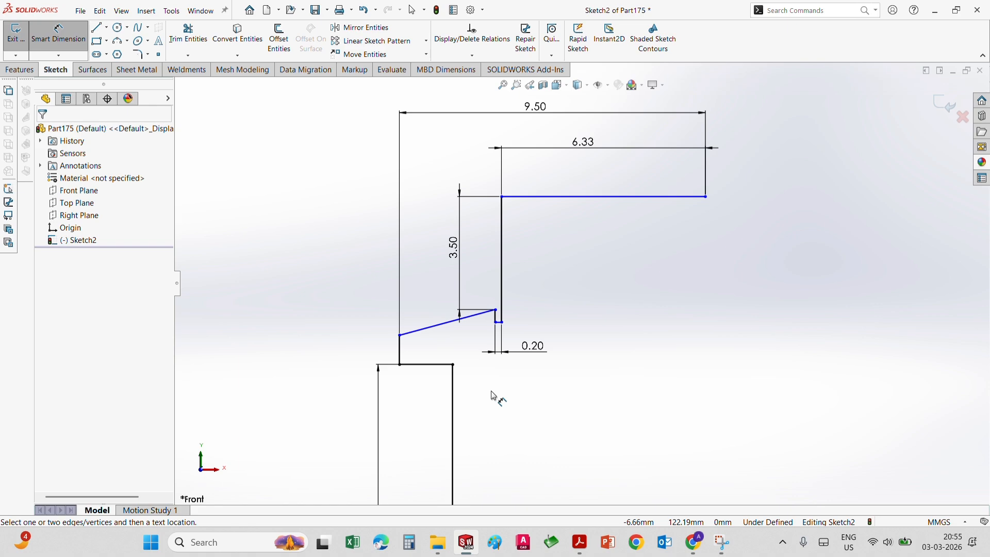
Dimension the height from the flange's underside to the upper end of the sloped line as 2.5 mm
{"action": "left_click", "coordinate": [496, 310]}
{"action": "left_click", "coordinate": [430, 365]}
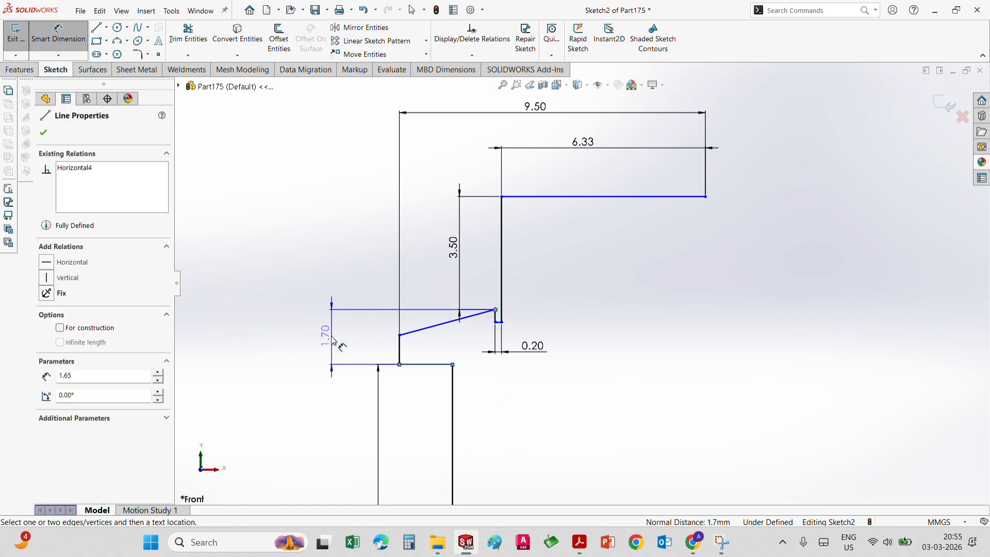
{"action": "left_click", "coordinate": [334, 345]}
{"action": "type", "text": "2.5"}
{"action": "key", "text": "Return"}
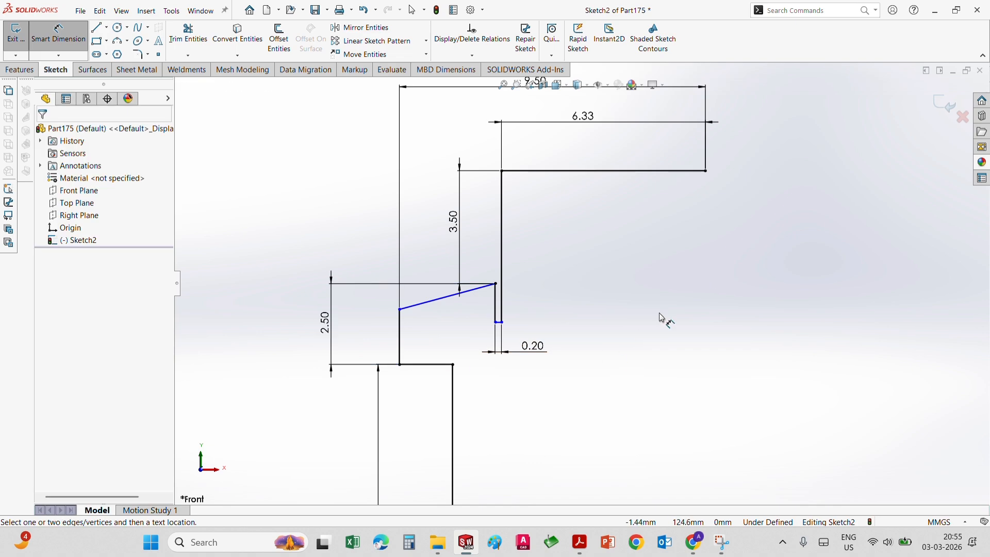
Set the height from the flange's underside to the upper end of the sloped line to 2 mm
{"action": "scroll", "coordinate": [582, 248], "scroll_direction": "up", "scroll_amount": 5}
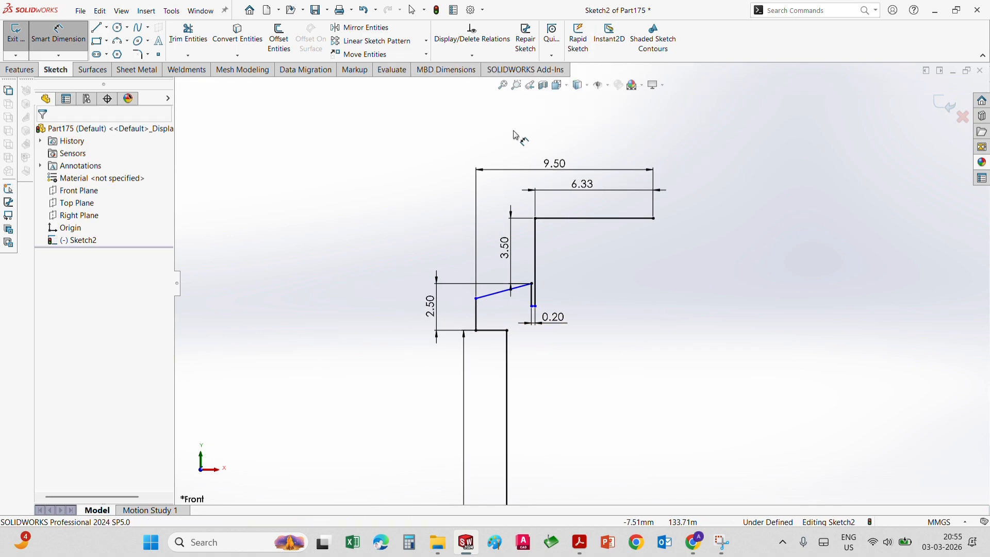
{"action": "scroll", "coordinate": [609, 257], "scroll_direction": "up", "scroll_amount": 2}
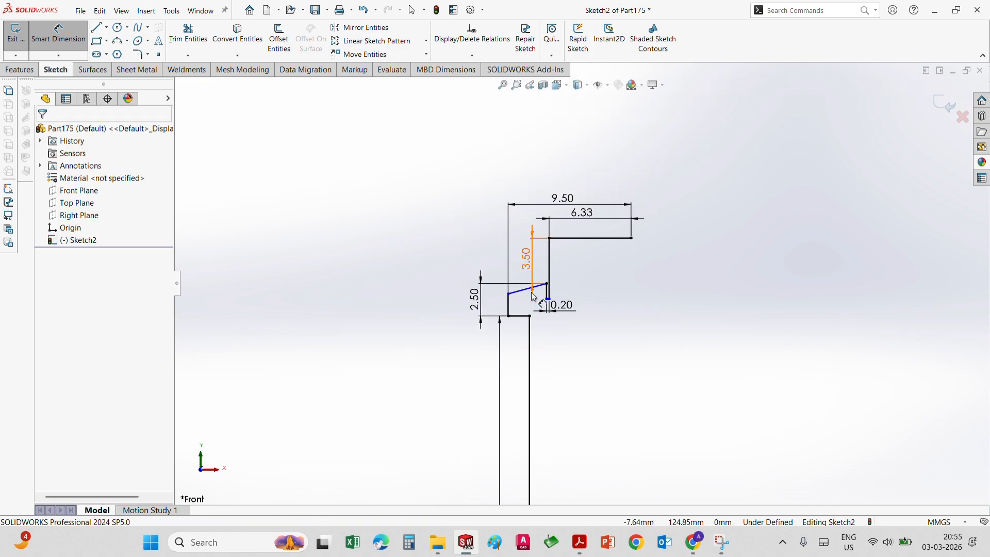
{"action": "scroll", "coordinate": [516, 304], "scroll_direction": "down", "scroll_amount": 3}
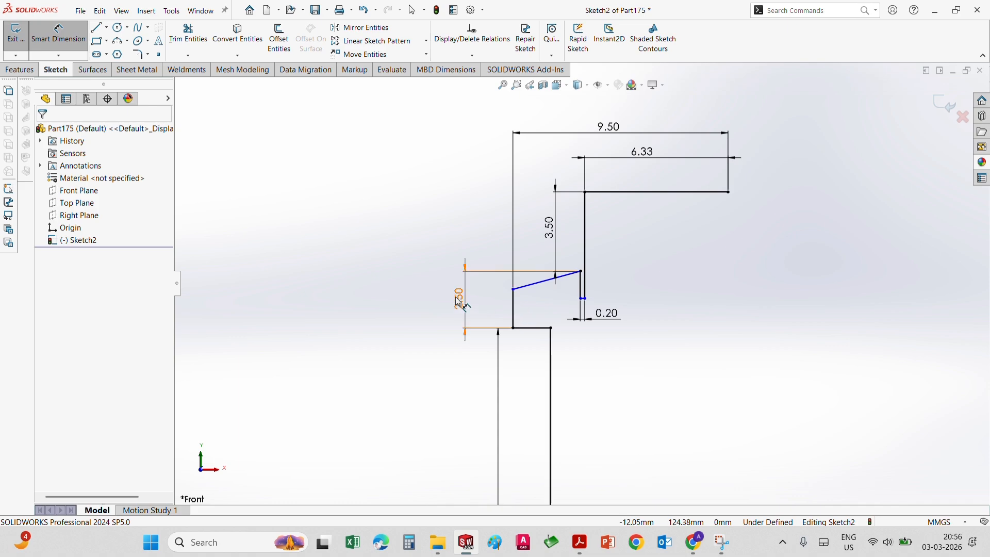
{"action": "double_click", "coordinate": [457, 300]}
{"action": "type", "text": "2.50mm"}
{"action": "key", "text": "Return"}
Dimension the height of the flange's short vertical outer edge as 1 mm
{"action": "left_click", "coordinate": [514, 311]}
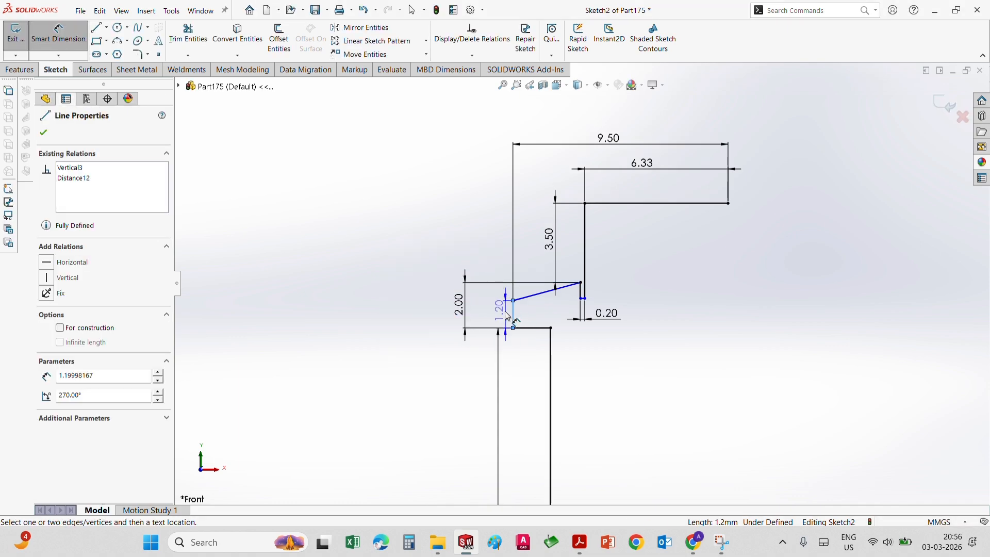
{"action": "left_click", "coordinate": [499, 311]}
{"action": "type", "text": "0.7"}
{"action": "key", "text": "Return"}
Dimension the depth of the groove along its outer wall as 0.7 mm
{"action": "scroll", "coordinate": [591, 314], "scroll_direction": "down", "scroll_amount": 2}
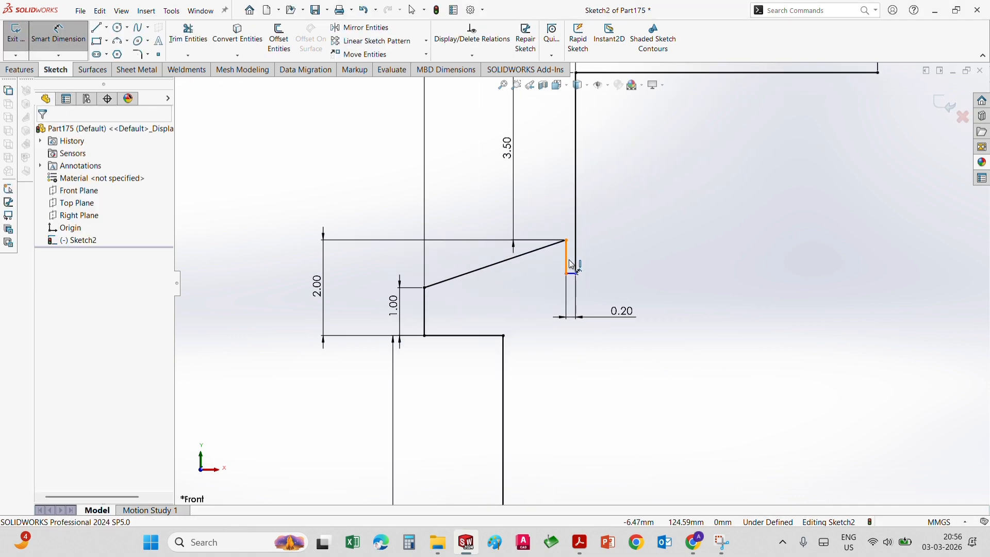
{"action": "left_click", "coordinate": [565, 258]}
{"action": "left_click", "coordinate": [553, 263]}
{"action": "type", "text": "123"}
{"action": "key", "text": "Return"}
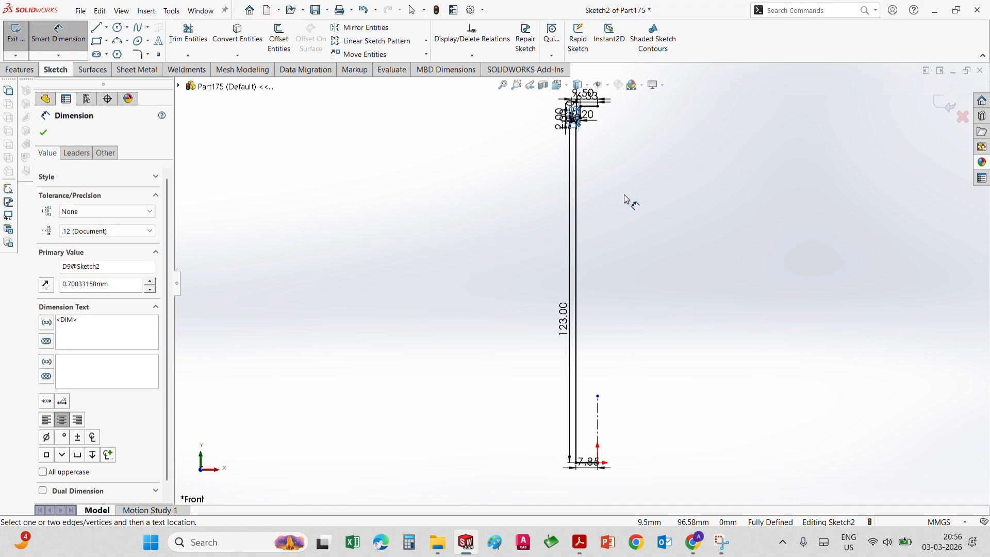
Set the height of the long vertical wall to 12 mm
{"action": "double_click", "coordinate": [566, 312]}
{"action": "type", "text": "12.00mm"}
{"action": "key", "text": "Return"}
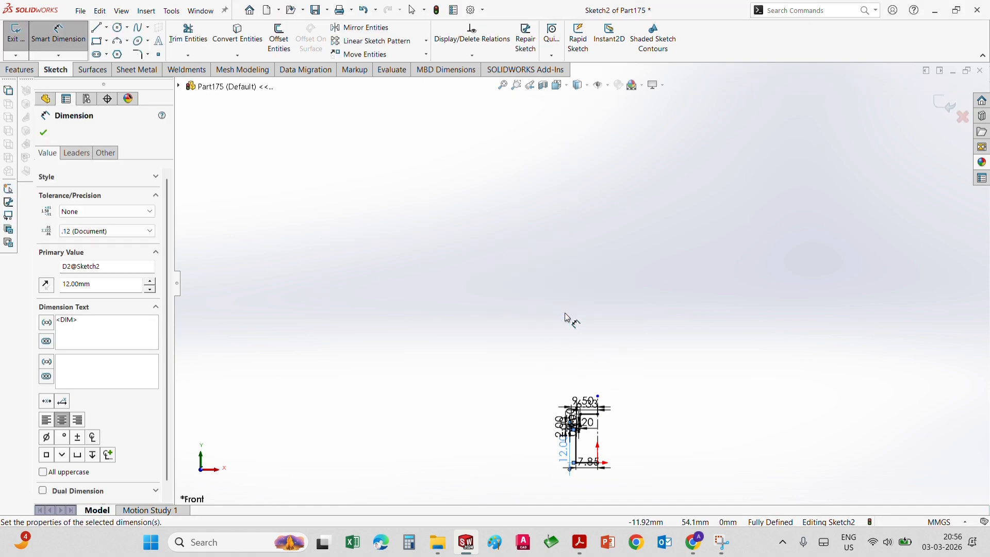
Set the height of the long vertical wall to 13 mm
{"action": "scroll", "coordinate": [613, 320], "scroll_direction": "down", "scroll_amount": 5}
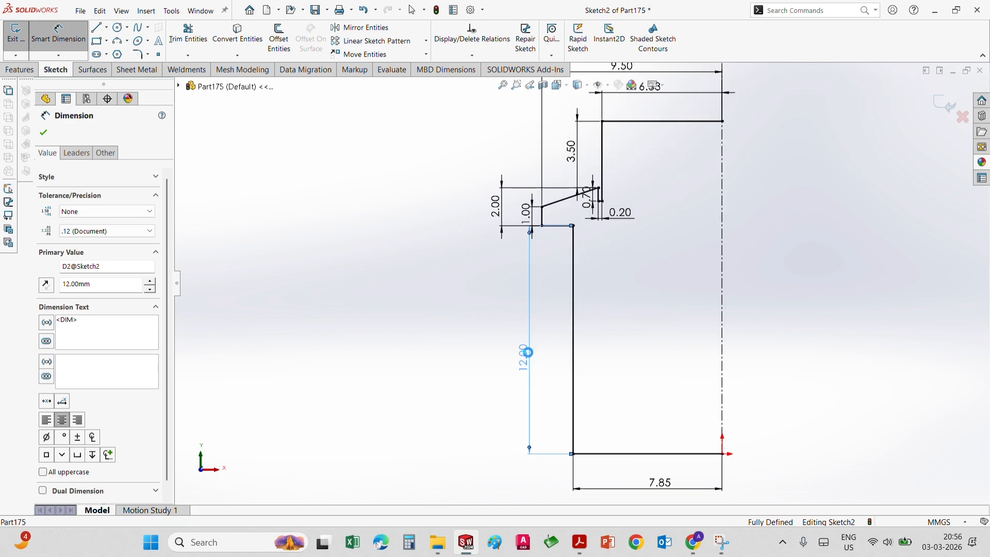
{"action": "double_click", "coordinate": [527, 347]}
{"action": "type", "text": "13"}
{"action": "key", "text": "Return"}
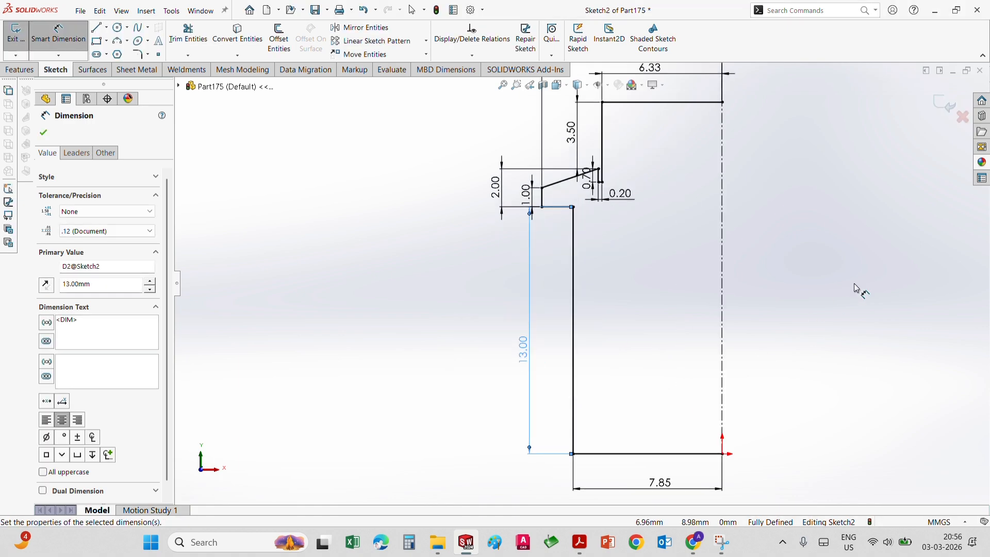
Revolve the half profile 360 degrees about the vertical centerline into a solid
{"action": "scroll", "coordinate": [858, 288], "scroll_direction": "up", "scroll_amount": 2}
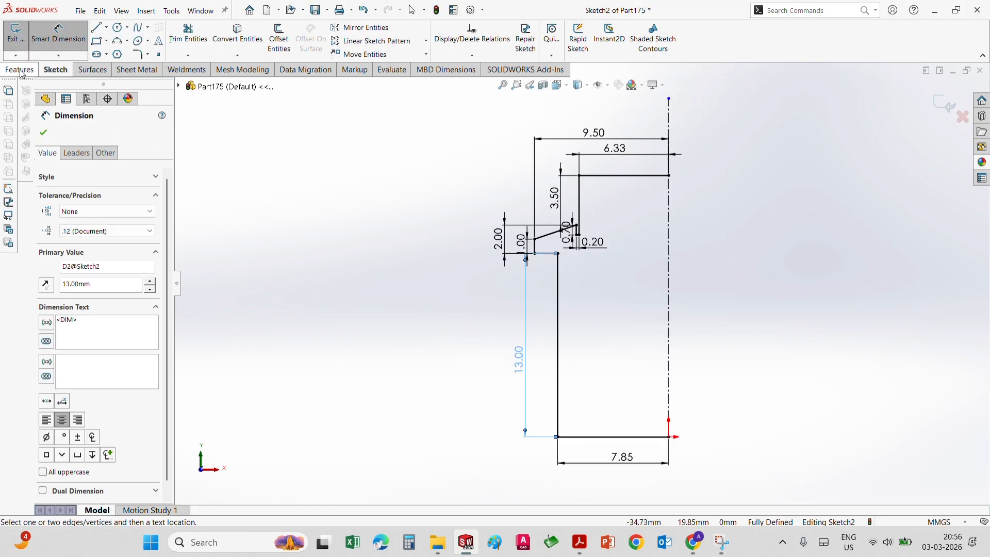
{"action": "left_click", "coordinate": [19, 69]}
{"action": "left_click", "coordinate": [58, 39]}
{"action": "left_click", "coordinate": [528, 274]}
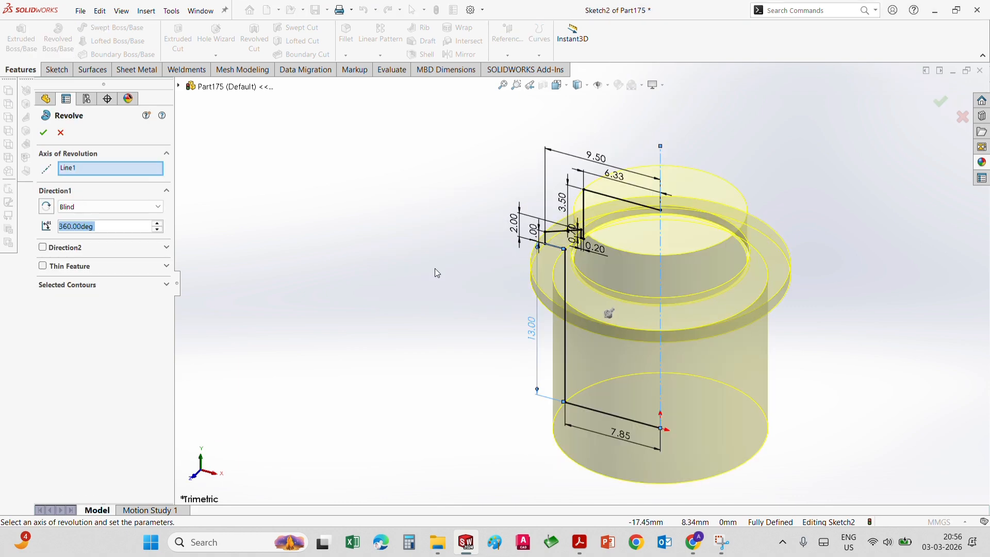
{"action": "key", "text": "Return"}
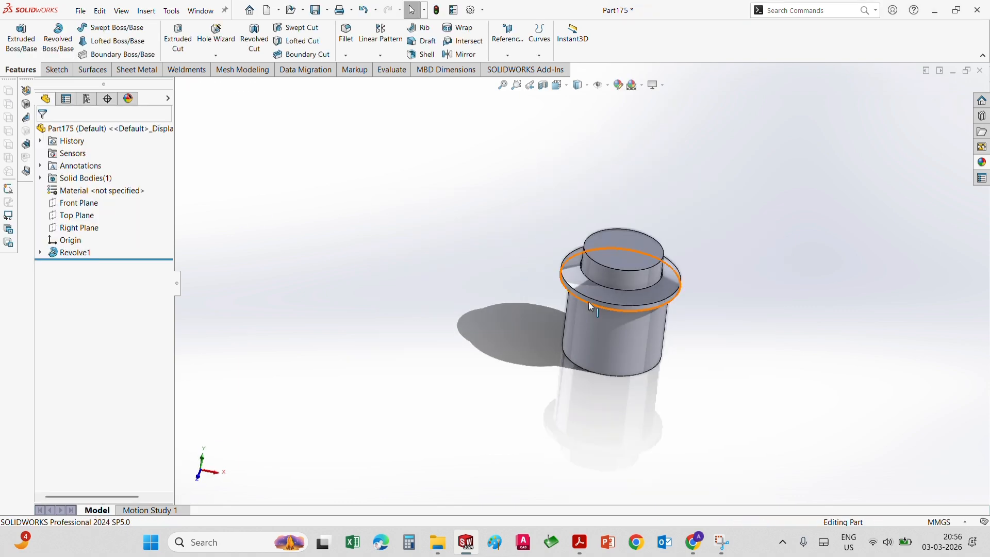
Add an extruded Metric Tap M5x0.8 thread, blind 8 mm, around the large cylinder starting at the edge beneath the flange
{"action": "middle_click_drag", "start_coordinate": [589, 301], "coordinate": [475, 226]}
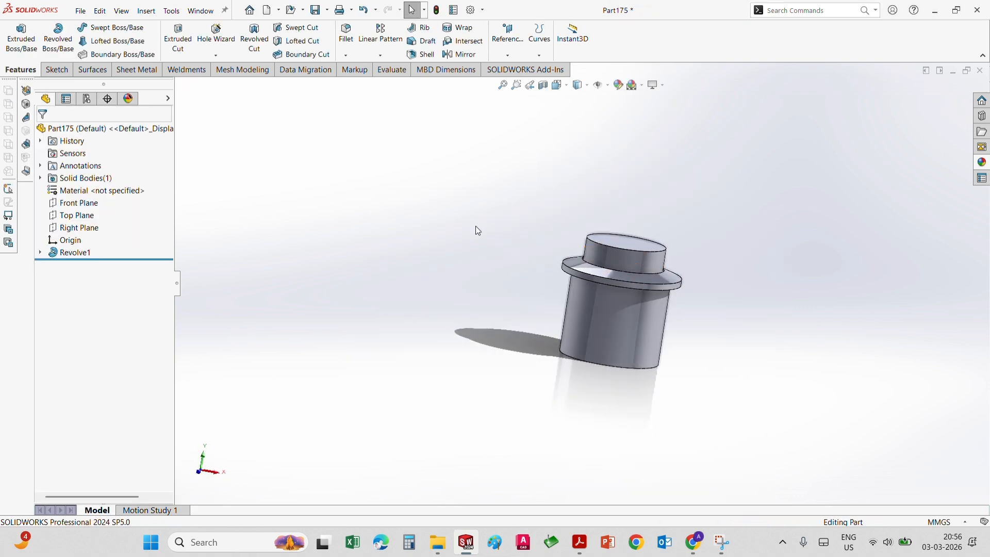
{"action": "left_click", "coordinate": [216, 55]}
{"action": "left_click", "coordinate": [223, 89]}
{"action": "left_click", "coordinate": [570, 285]}
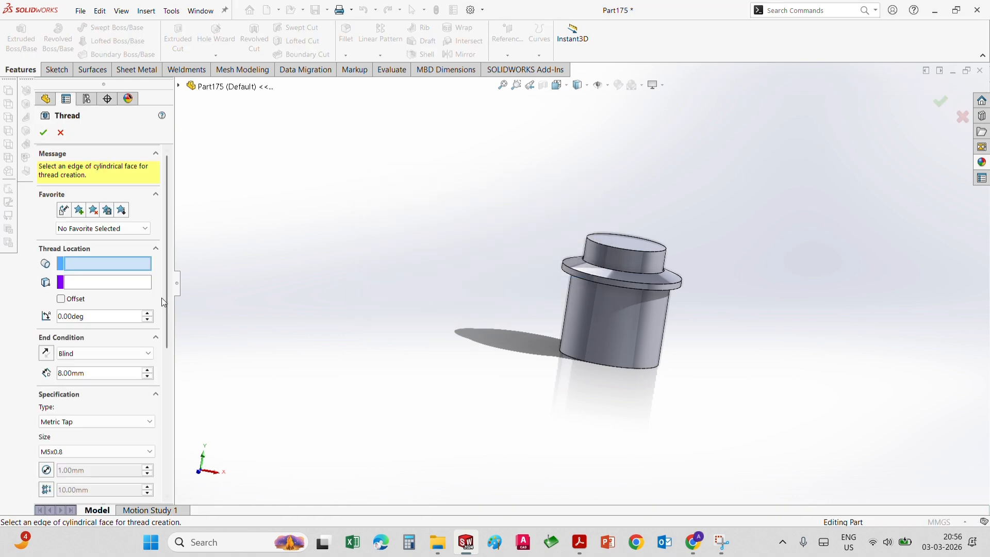
{"action": "middle_click_drag", "start_coordinate": [642, 384], "coordinate": [632, 297]}
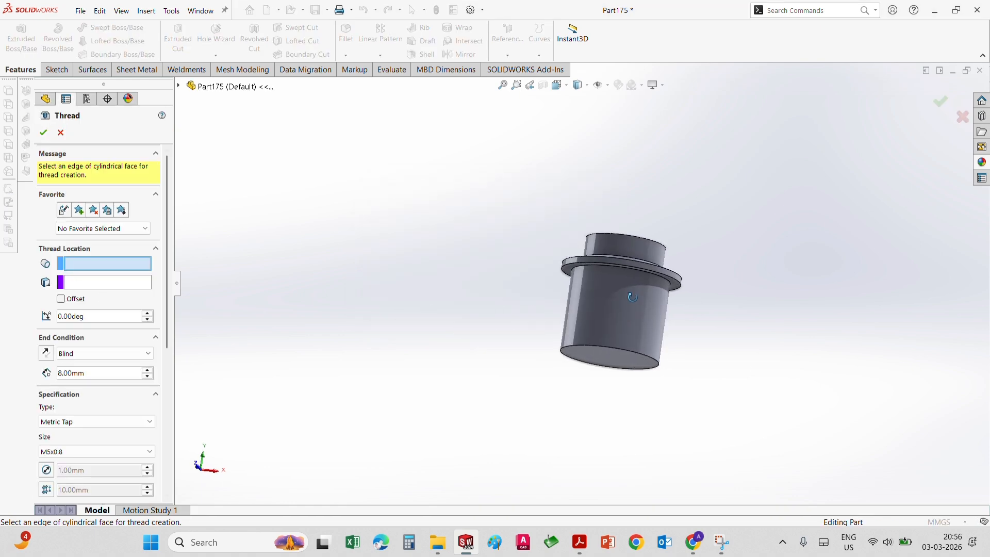
{"action": "left_click", "coordinate": [628, 263]}
{"action": "middle_click_drag", "start_coordinate": [288, 330], "coordinate": [292, 354]}
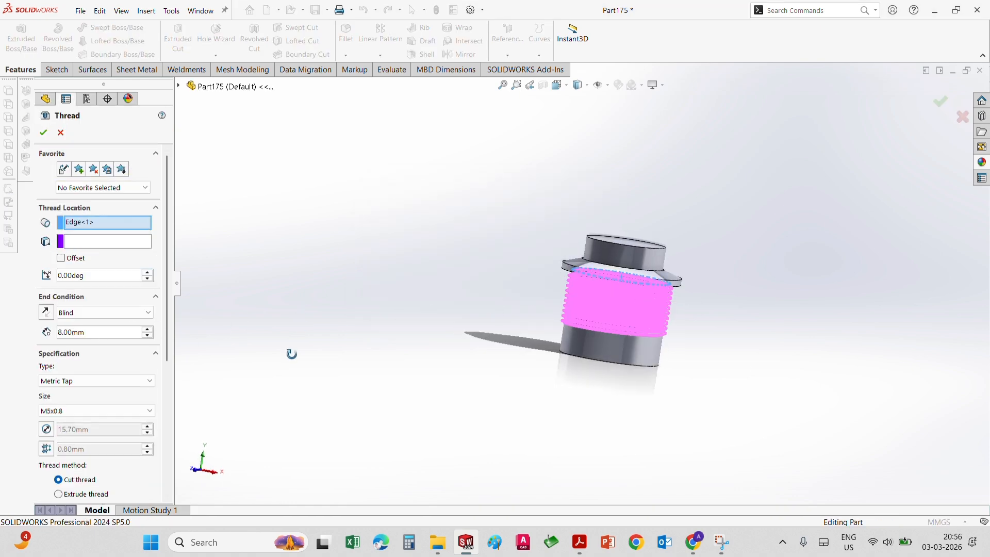
{"action": "left_click", "coordinate": [43, 133]}
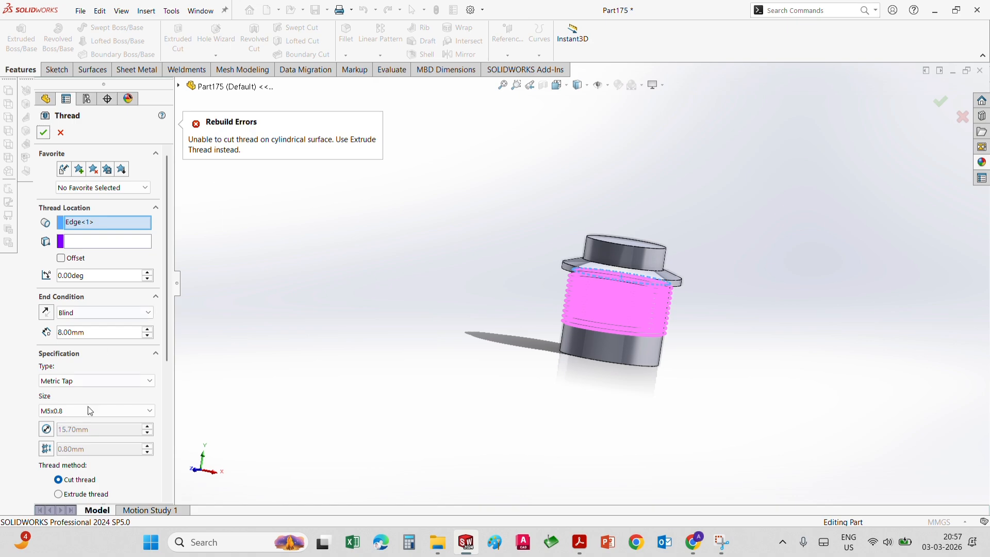
{"action": "scroll", "coordinate": [90, 411], "scroll_direction": "down", "scroll_amount": 5}
{"action": "left_click", "coordinate": [60, 268]}
{"action": "left_click", "coordinate": [43, 133]}
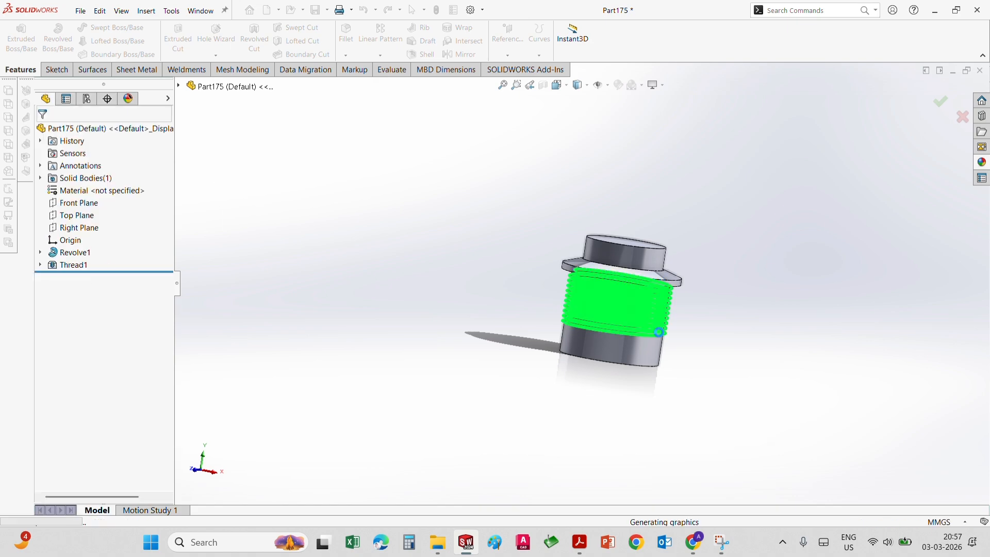
Start a sketch on the flat end face of the threaded cylinder, opposite the small stepped boss, and view it straight on
{"action": "middle_click_drag", "start_coordinate": [658, 332], "coordinate": [628, 241]}
{"action": "middle_click_drag", "start_coordinate": [626, 320], "coordinate": [611, 300]}
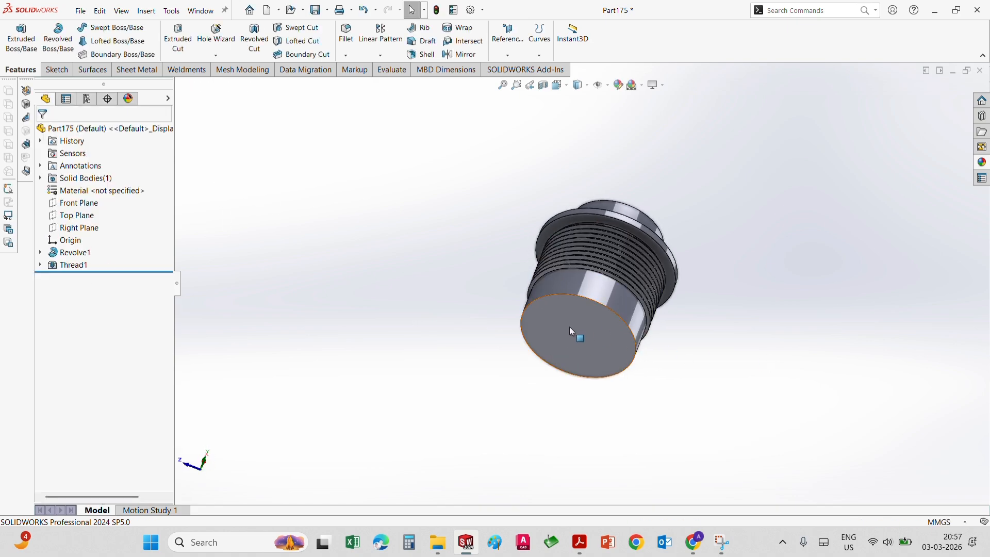
{"action": "right_click", "coordinate": [571, 330]}
{"action": "left_click", "coordinate": [595, 297]}
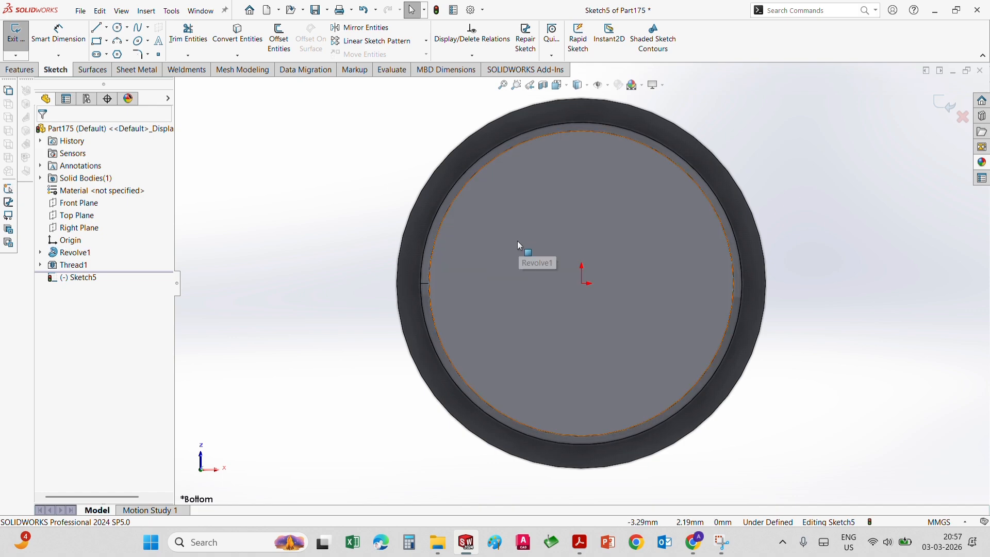
{"action": "middle_click_drag", "start_coordinate": [522, 249], "coordinate": [509, 247]}
{"action": "key", "text": "space"}
{"action": "left_click", "coordinate": [449, 330]}
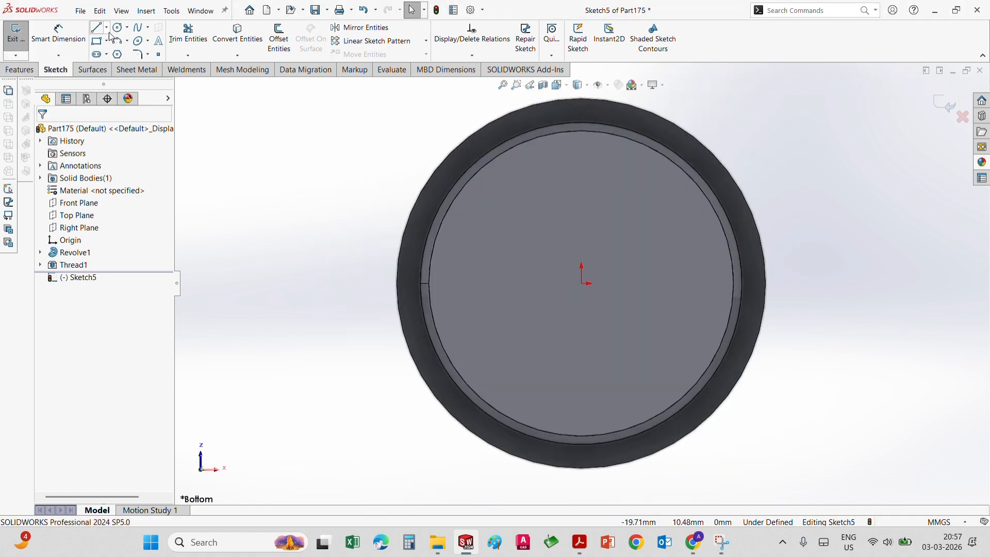
Sketch a narrow upright center rectangle about 1.1 mm wide and 4.1 mm high to the left of the origin
{"action": "left_click", "coordinate": [97, 41]}
{"action": "left_click", "coordinate": [108, 41]}
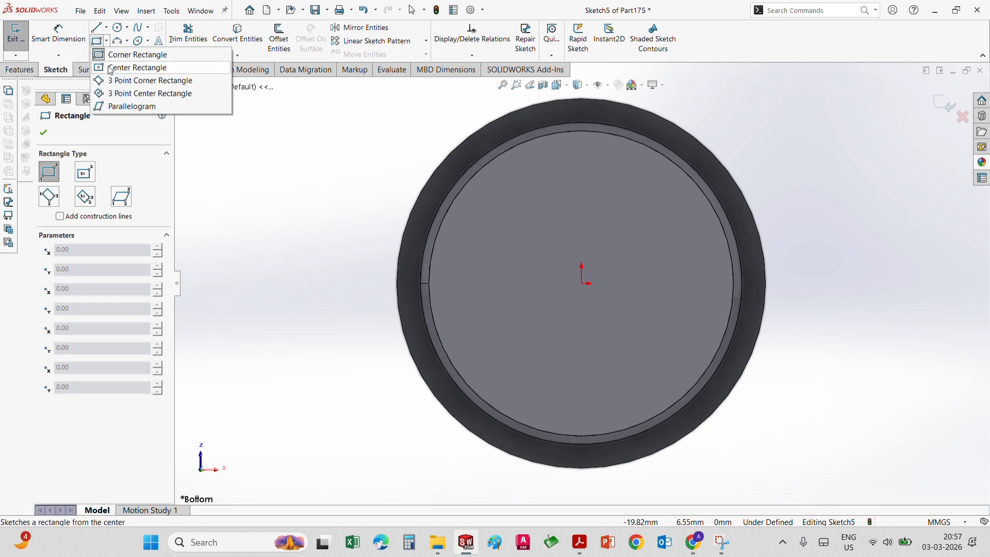
{"action": "left_click", "coordinate": [123, 66]}
{"action": "left_click", "coordinate": [509, 283]}
{"action": "left_click", "coordinate": [498, 243]}
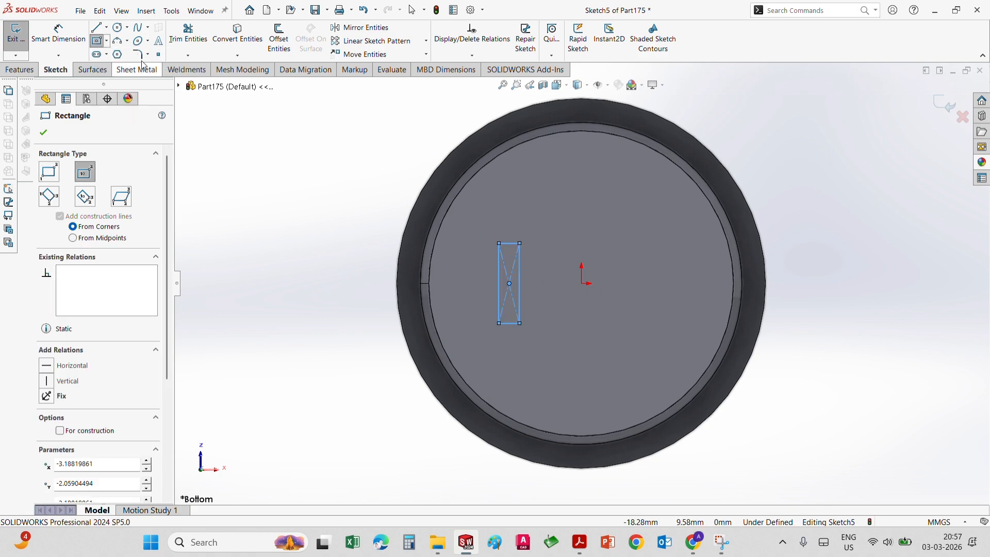
Dimension the rectangle's long vertical side as 5 mm
{"action": "left_click", "coordinate": [58, 34]}
{"action": "left_click", "coordinate": [520, 274]}
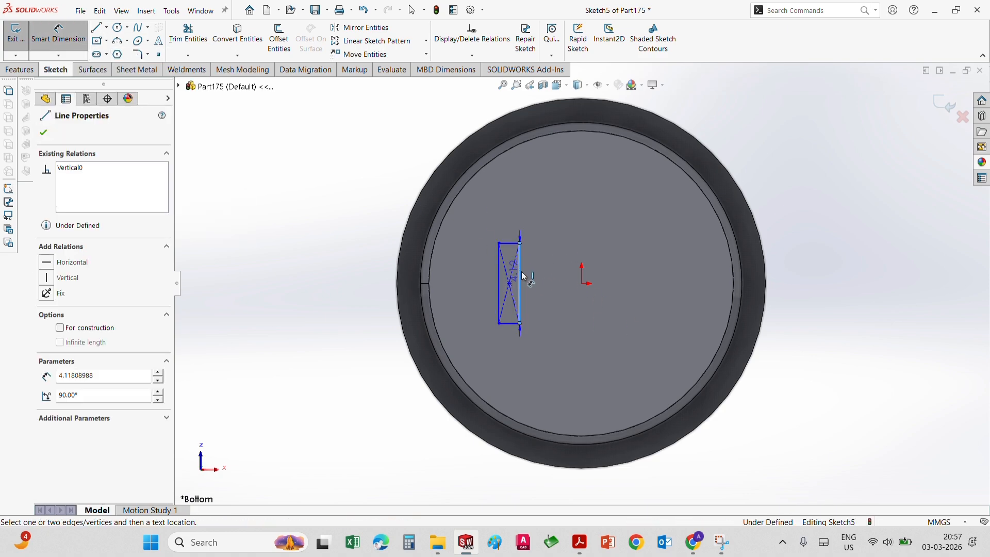
{"action": "left_click", "coordinate": [509, 264]}
{"action": "type", "text": "5"}
{"action": "key", "text": "Return"}
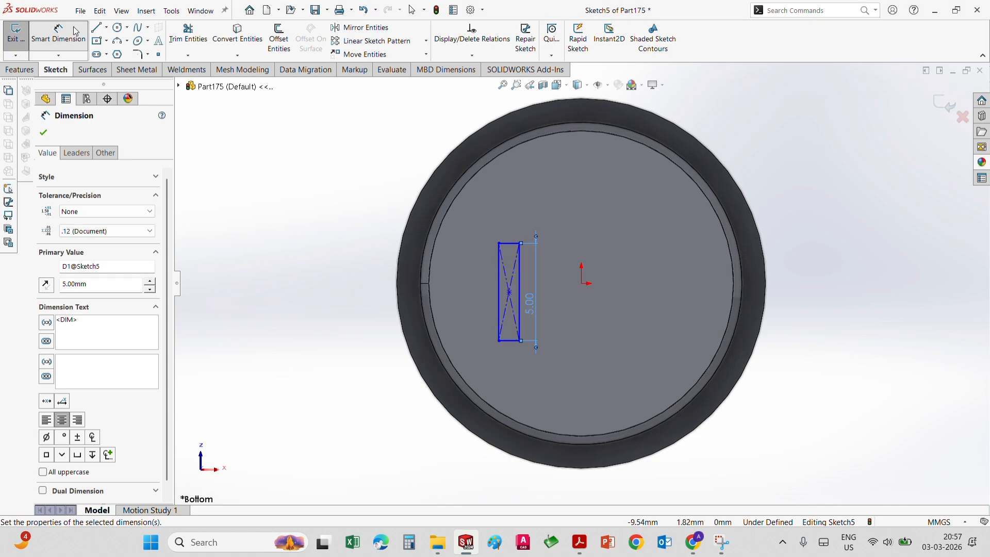
Connect the rectangle's center to the origin with a centerline and make that centerline horizontal
{"action": "left_click", "coordinate": [107, 27]}
{"action": "left_click", "coordinate": [124, 50]}
{"action": "left_click", "coordinate": [509, 292]}
{"action": "left_click", "coordinate": [581, 283]}
{"action": "right_click", "coordinate": [581, 283]}
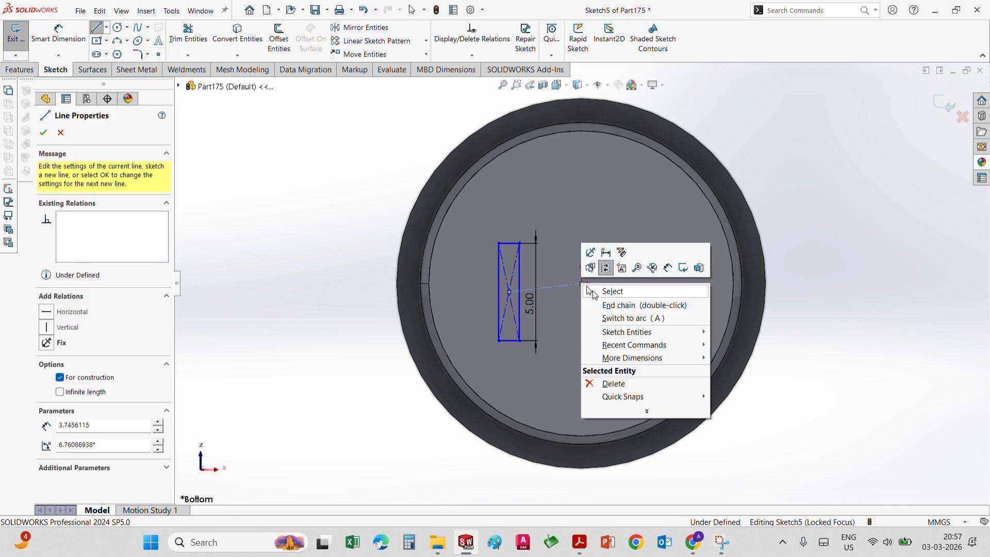
{"action": "left_click", "coordinate": [593, 291]}
{"action": "left_click", "coordinate": [557, 283]}
{"action": "left_click", "coordinate": [560, 286]}
{"action": "left_click", "coordinate": [74, 261]}
{"action": "left_click", "coordinate": [242, 120]}
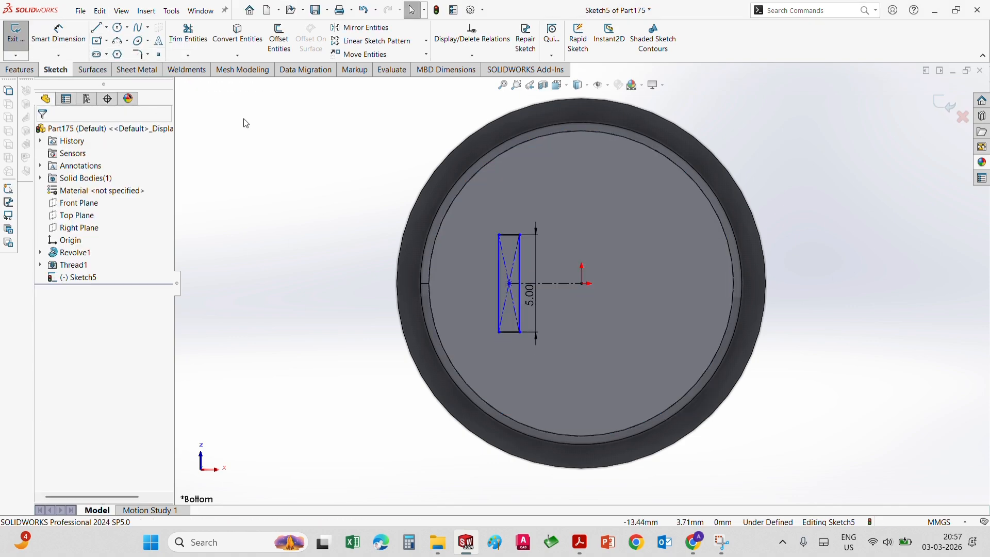
Dimension the rectangle's short side as 0.8 mm
{"action": "left_click", "coordinate": [65, 37]}
{"action": "scroll", "coordinate": [475, 115], "scroll_direction": "down", "scroll_amount": 3}
{"action": "left_click", "coordinate": [534, 326]}
{"action": "left_click", "coordinate": [502, 292]}
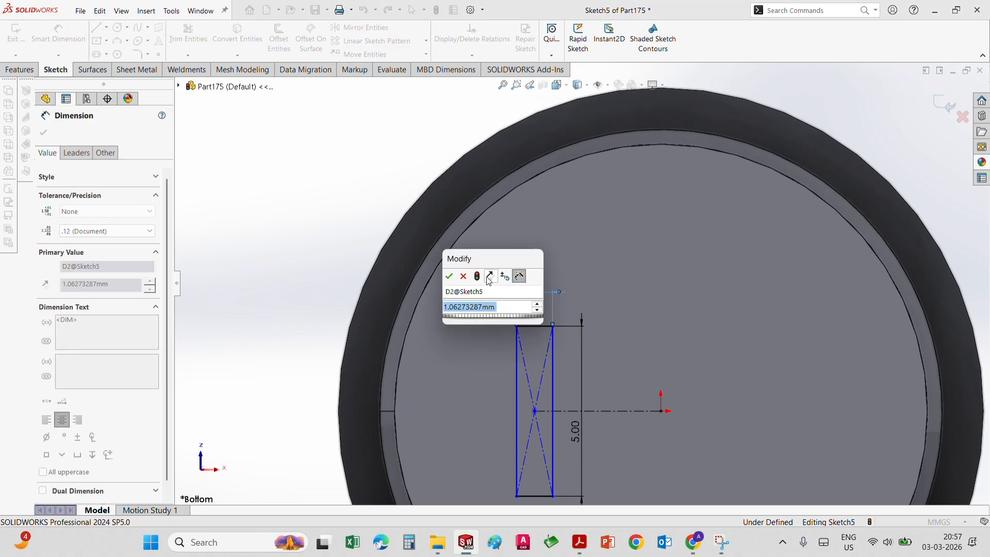
{"action": "type", "text": "0.8"}
{"action": "key", "text": "Return"}
Create a horizontal linear sketch pattern of the rectangle with 2 instances, placing the copy on the other side of the origin
{"action": "scroll", "coordinate": [357, 199], "scroll_direction": "up", "scroll_amount": 2}
{"action": "key", "text": "Escape"}
{"action": "left_click_drag", "start_coordinate": [446, 198], "coordinate": [587, 443]}
{"action": "left_click", "coordinate": [377, 41]}
{"action": "left_click", "coordinate": [44, 132]}
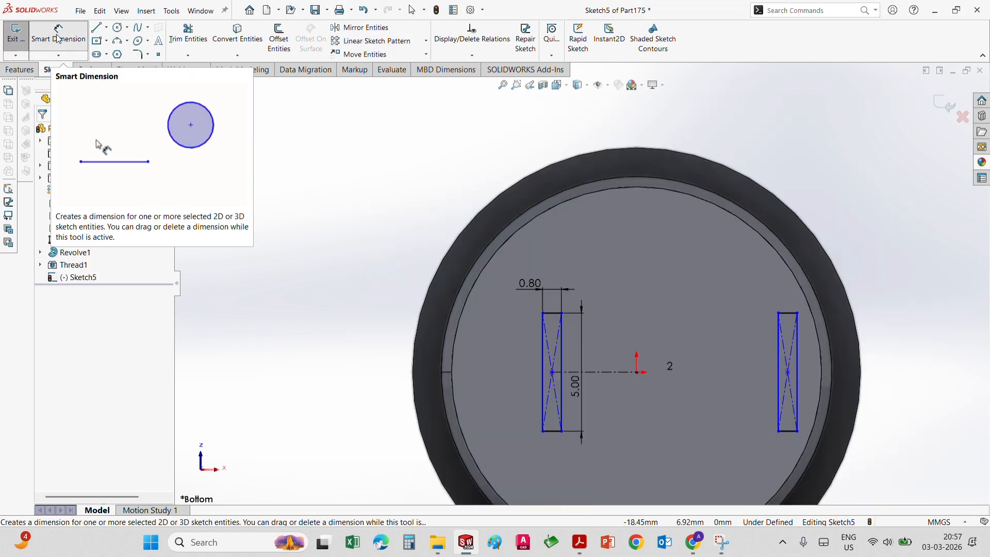
Dimension the horizontal centerline between the first rectangle's center and the origin as 4 mm
{"action": "left_click", "coordinate": [59, 34]}
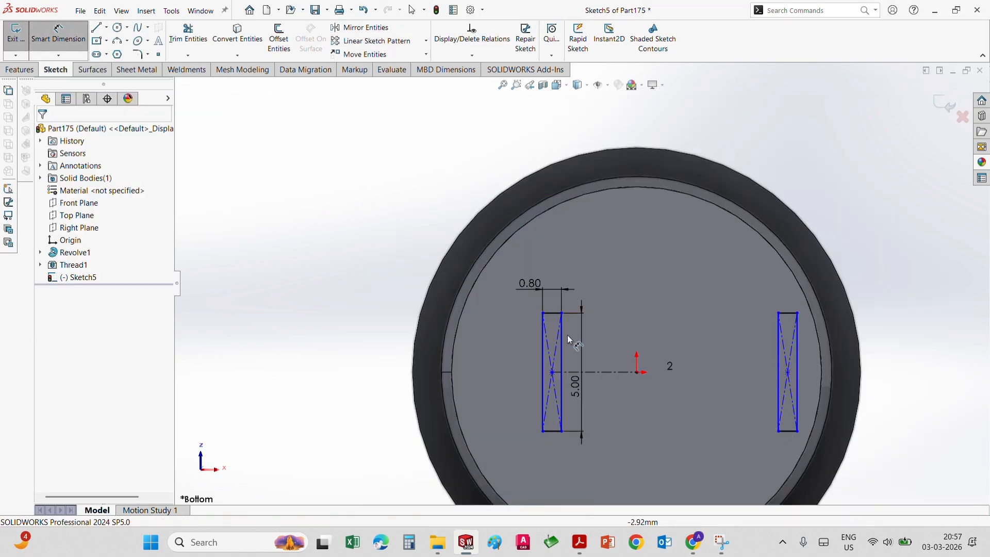
{"action": "left_click", "coordinate": [586, 372]}
{"action": "left_click", "coordinate": [601, 258]}
{"action": "type", "text": "4"}
{"action": "key", "text": "Return"}
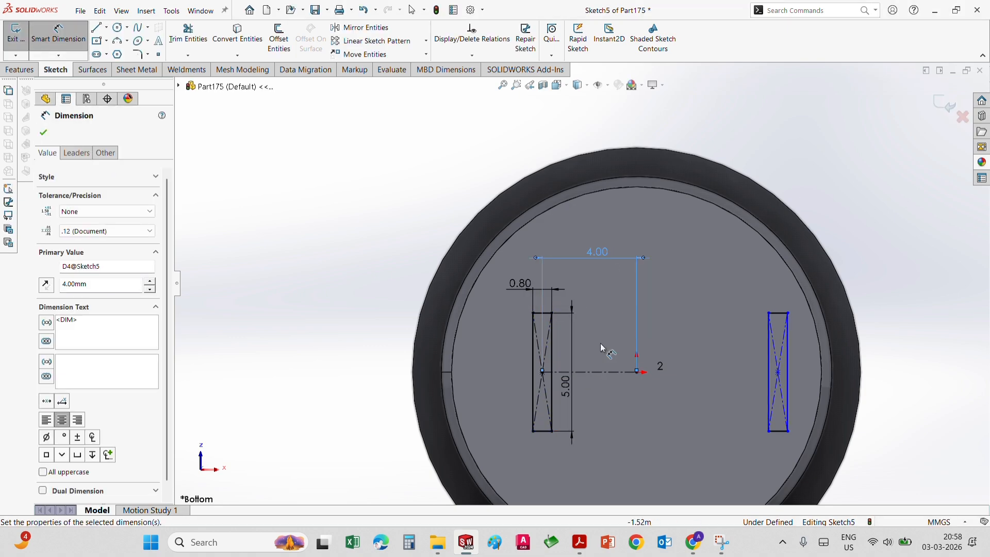
Set the spacing between the centers of the two rectangles to 8 mm
{"action": "left_click", "coordinate": [544, 375]}
{"action": "left_click", "coordinate": [778, 372]}
{"action": "left_click", "coordinate": [658, 460]}
{"action": "type", "text": "8"}
{"action": "key", "text": "Return"}
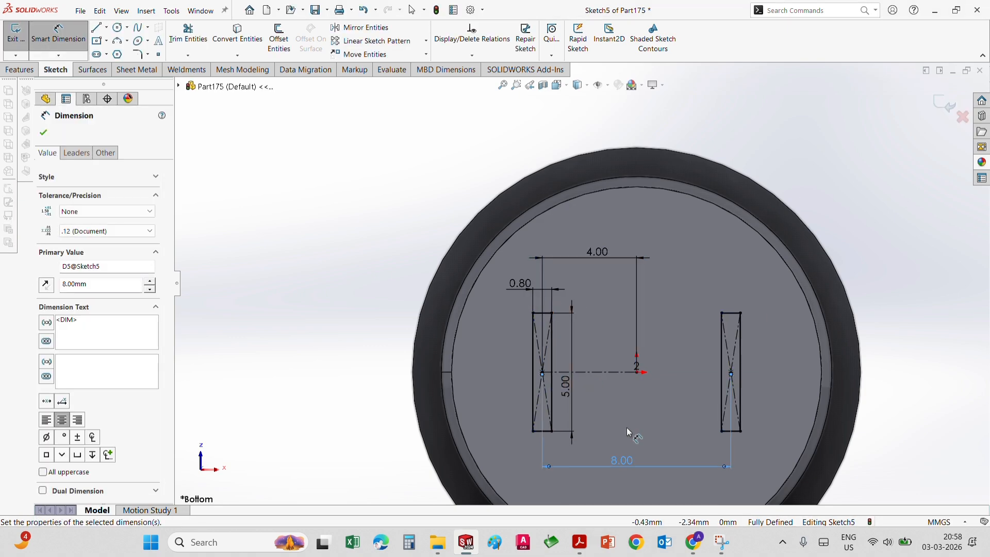
Extrude both rectangles 7 mm outward from the end face as merged contact prongs
{"action": "left_click", "coordinate": [19, 70]}
{"action": "left_click", "coordinate": [17, 42]}
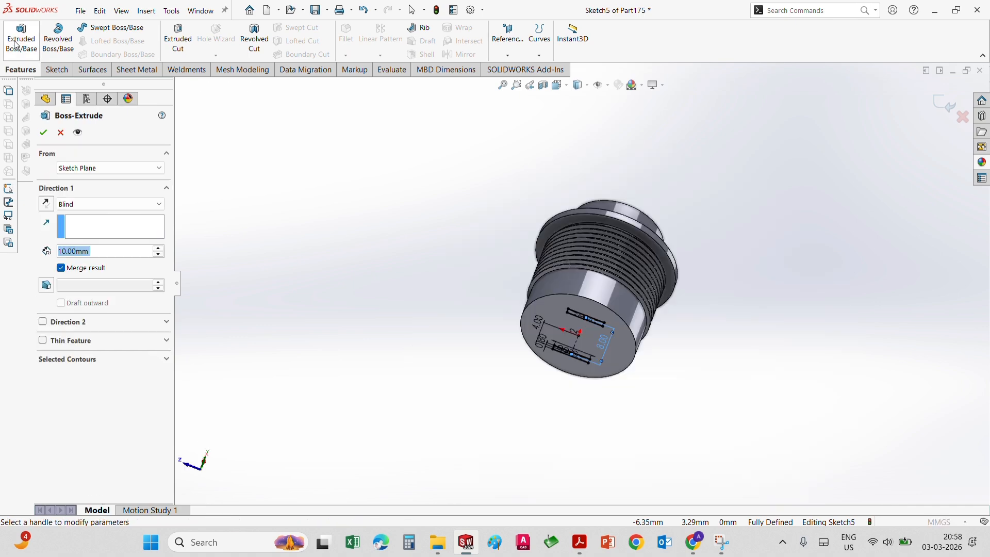
{"action": "key", "text": "Return"}
Start a sketch on the broad flat face of one prong, viewed straight on
{"action": "key", "text": "space"}
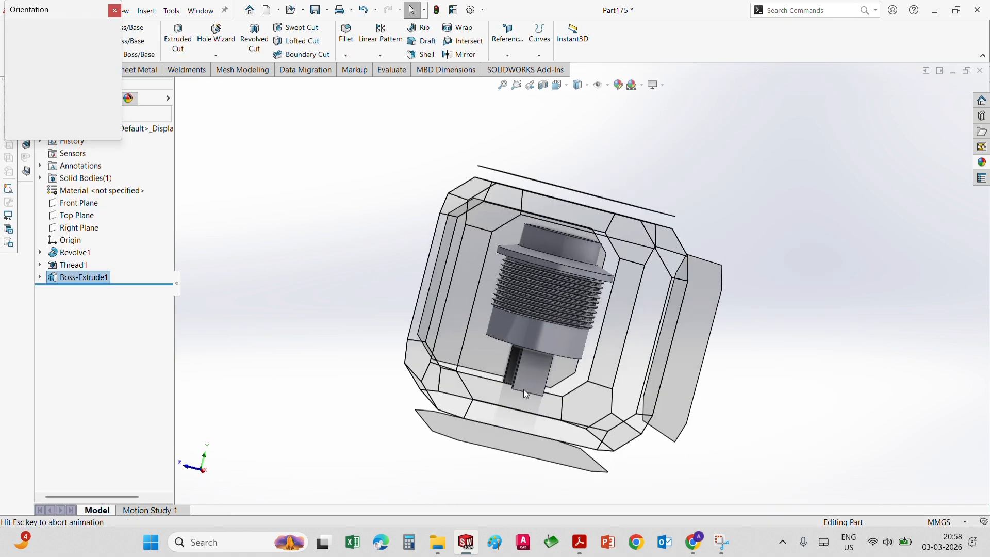
{"action": "left_click", "coordinate": [525, 389]}
{"action": "right_click", "coordinate": [583, 387]}
{"action": "left_click", "coordinate": [609, 301]}
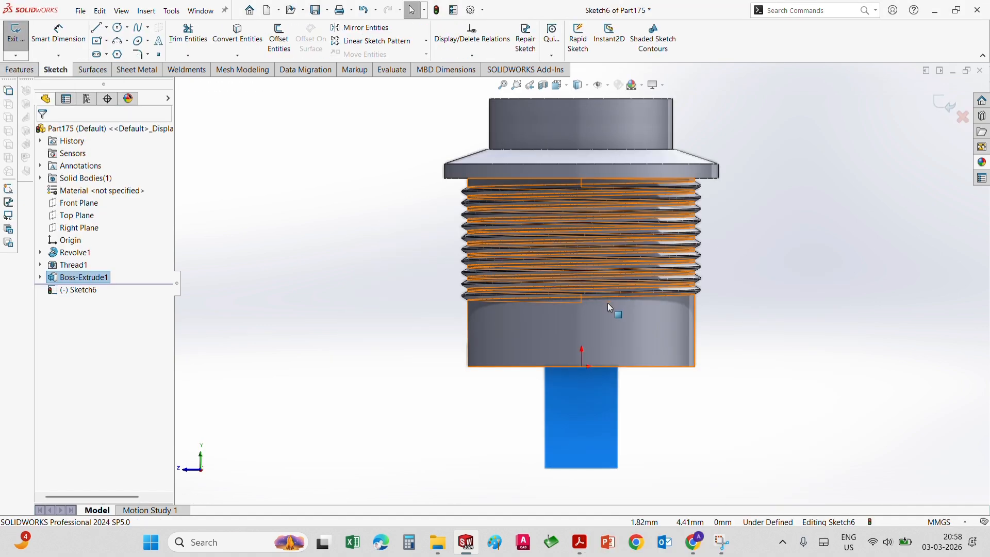
Sketch a corner rectangle about 0.9 mm wide and 4.2 mm high from the prong's lower left corner
{"action": "left_click", "coordinate": [107, 40]}
{"action": "left_click", "coordinate": [152, 58]}
{"action": "scroll", "coordinate": [557, 444], "scroll_direction": "down", "scroll_amount": 5}
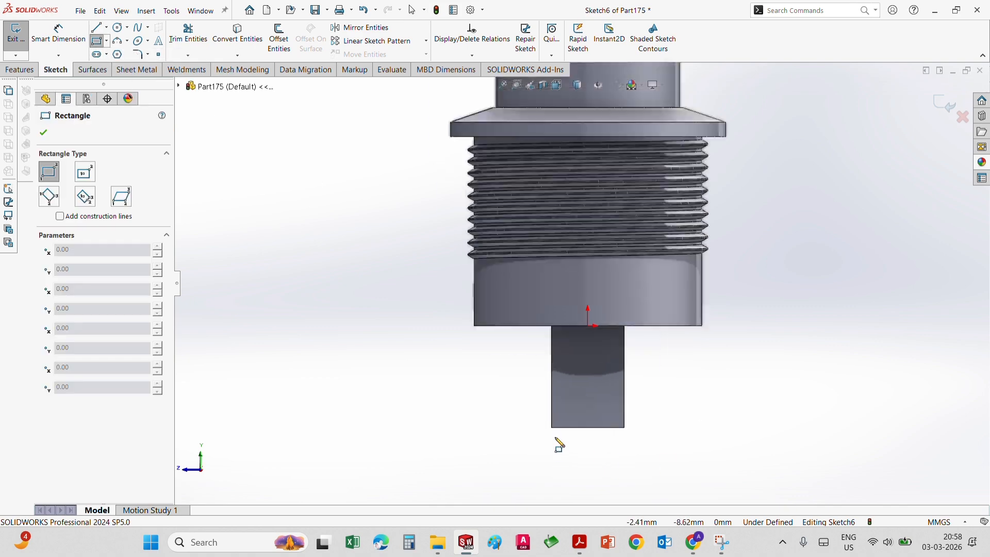
{"action": "left_click", "coordinate": [554, 404]}
{"action": "left_click", "coordinate": [573, 315]}
Draw a vertical centerline about 10 mm long from the origin down past the prong's free end
{"action": "left_click", "coordinate": [107, 27]}
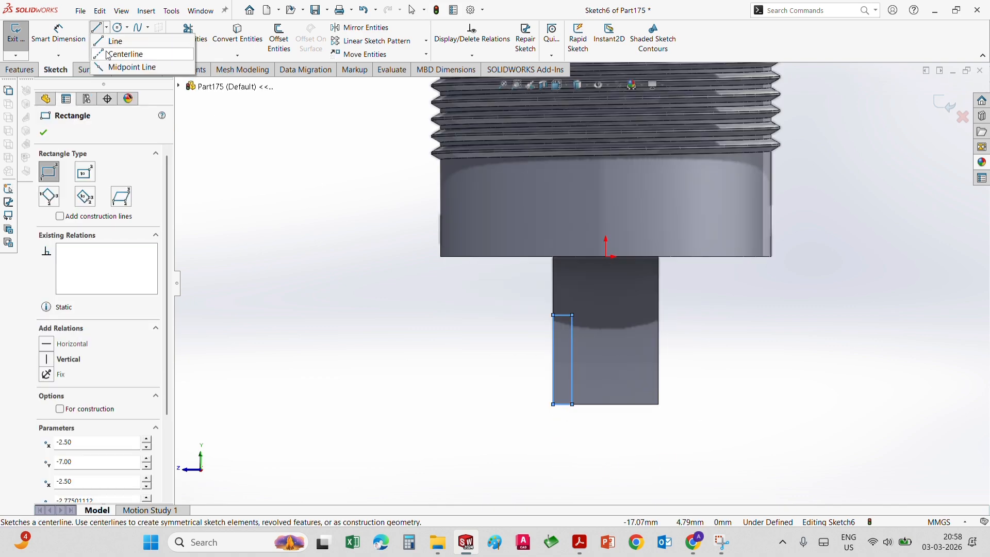
{"action": "left_click", "coordinate": [139, 50]}
{"action": "left_click", "coordinate": [606, 239]}
{"action": "left_click", "coordinate": [606, 467]}
{"action": "right_click", "coordinate": [606, 467]}
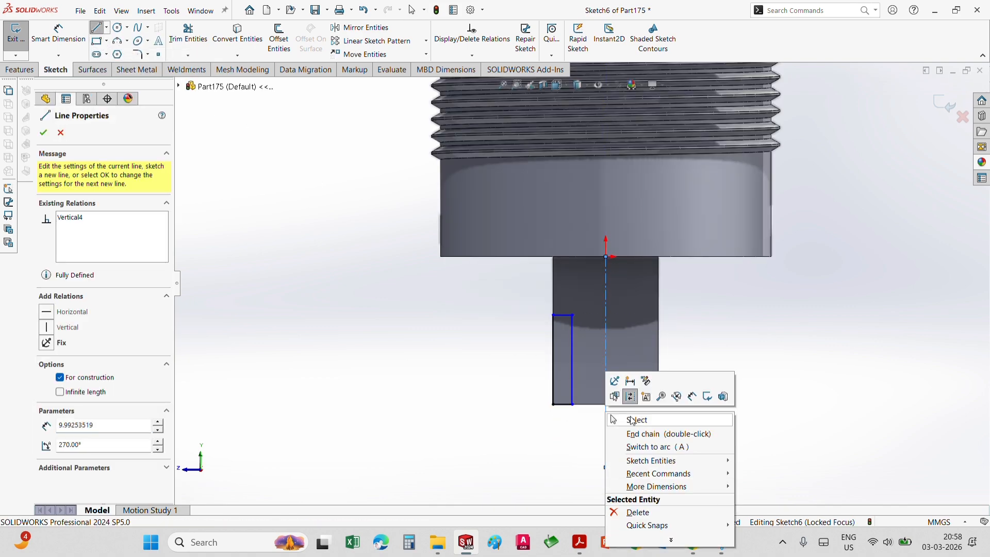
{"action": "left_click", "coordinate": [636, 420]}
Mirror the corner rectangle about the vertical centerline onto the prong's opposite edge
{"action": "left_click", "coordinate": [359, 29]}
{"action": "left_click_drag", "start_coordinate": [433, 237], "coordinate": [577, 473]}
{"action": "left_click", "coordinate": [605, 347]}
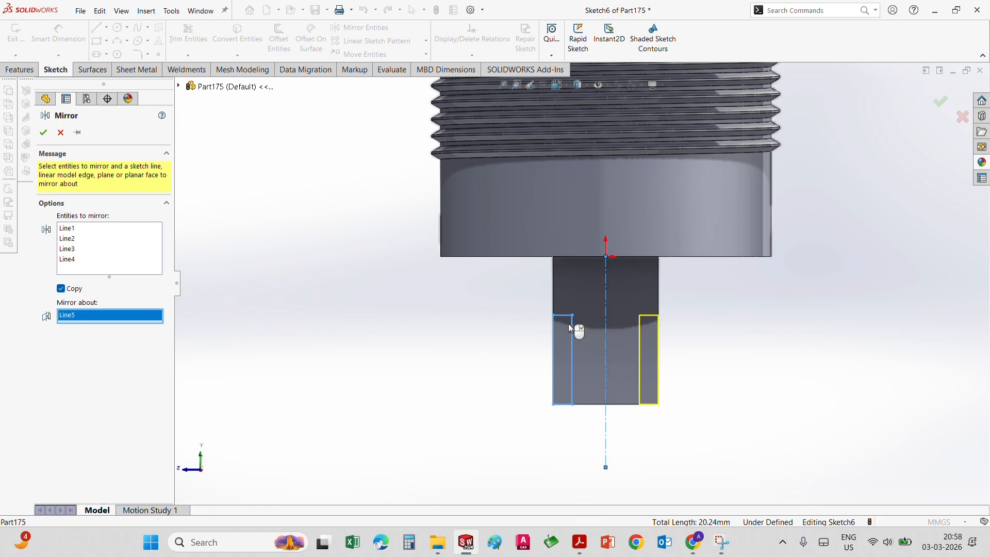
{"action": "left_click", "coordinate": [44, 133]}
Dimension the left corner rectangle as 1 mm wide and 5 mm high
{"action": "left_click", "coordinate": [58, 32]}
{"action": "left_click", "coordinate": [564, 314]}
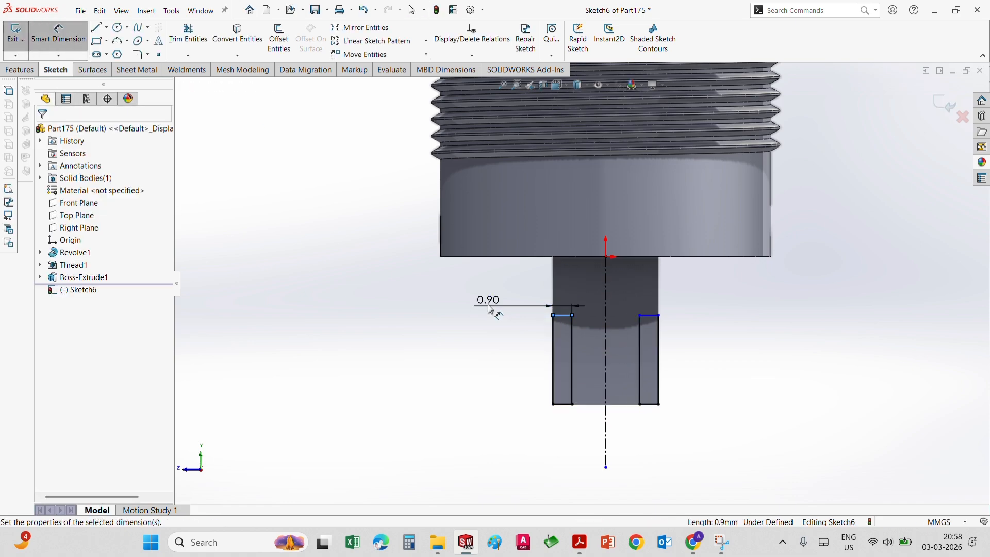
{"action": "left_click", "coordinate": [553, 343]}
{"action": "left_click", "coordinate": [523, 352]}
{"action": "type", "text": "5"}
{"action": "key", "text": "Return"}
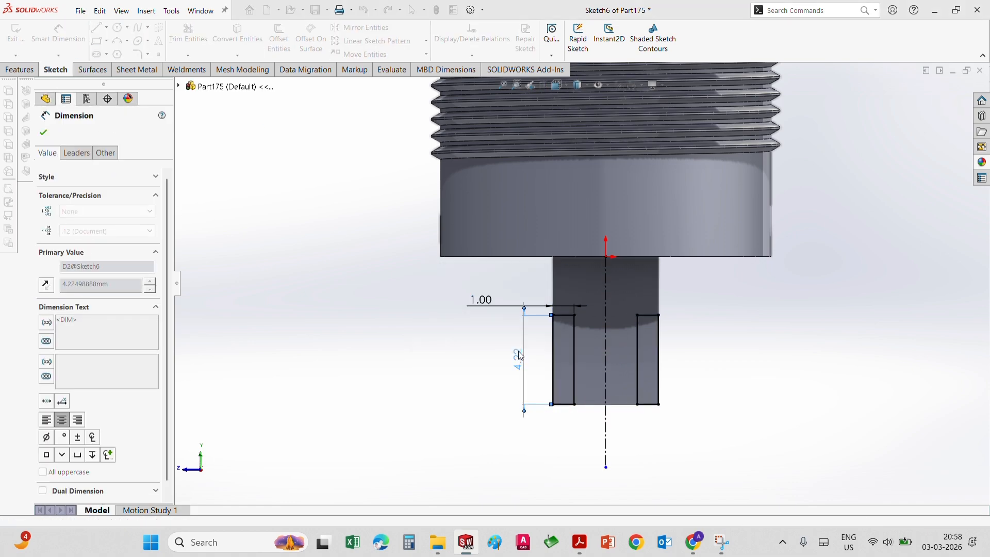
{"action": "left_click", "coordinate": [43, 133]}
Sketch a vertical straight slot with an end radius of about 0.47 mm on the centerline between the two rectangles
{"action": "left_click", "coordinate": [118, 54]}
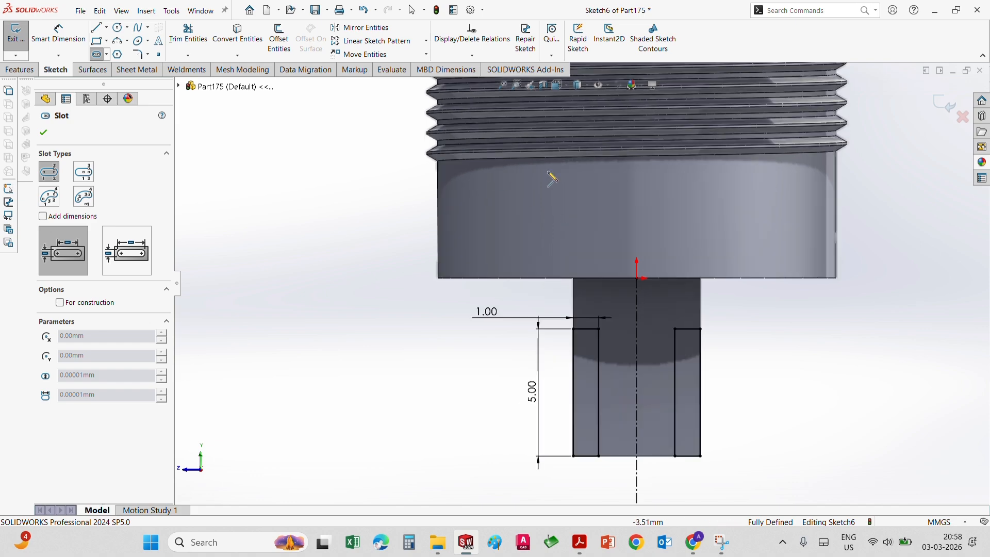
{"action": "scroll", "coordinate": [499, 201], "scroll_direction": "down", "scroll_amount": 1}
{"action": "left_click", "coordinate": [637, 377]}
{"action": "left_click", "coordinate": [636, 423]}
{"action": "left_click", "coordinate": [649, 427]}
Dimension the slot with a 0.5 mm end radius and a 1.5 mm straight length
{"action": "left_click", "coordinate": [63, 36]}
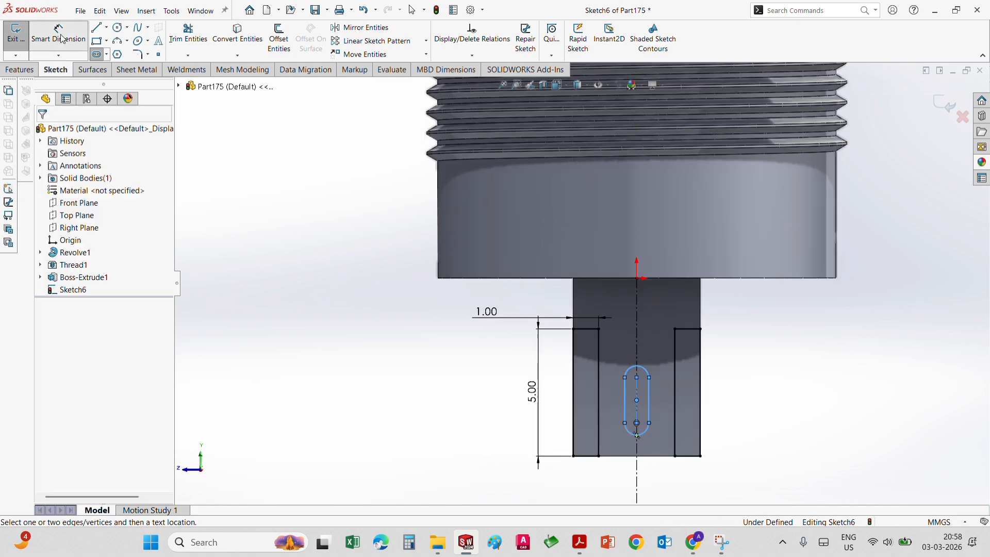
{"action": "left_click", "coordinate": [645, 372]}
{"action": "left_click", "coordinate": [645, 345]}
{"action": "key", "text": "Return"}
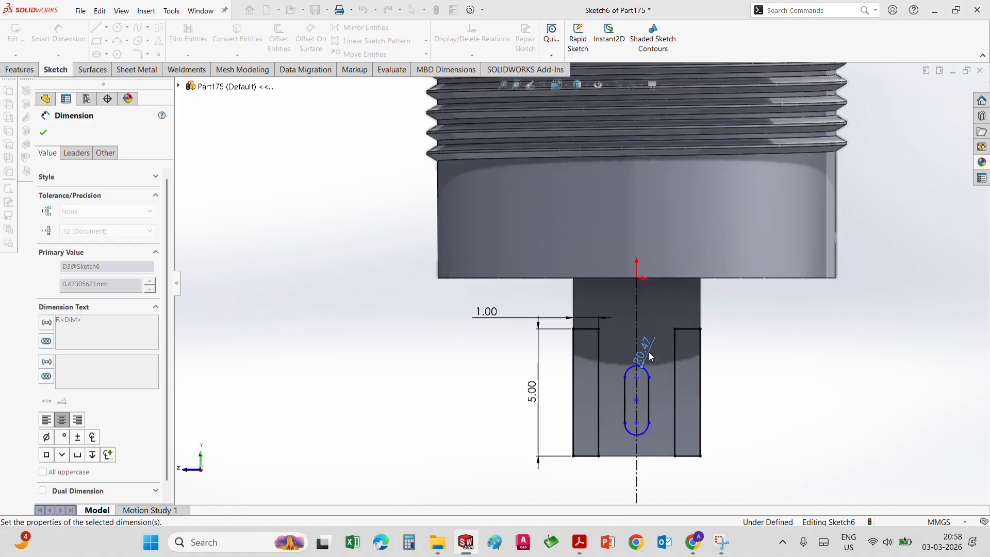
{"action": "left_click", "coordinate": [779, 416]}
{"action": "type", "text": "1.5"}
{"action": "key", "text": "Return"}
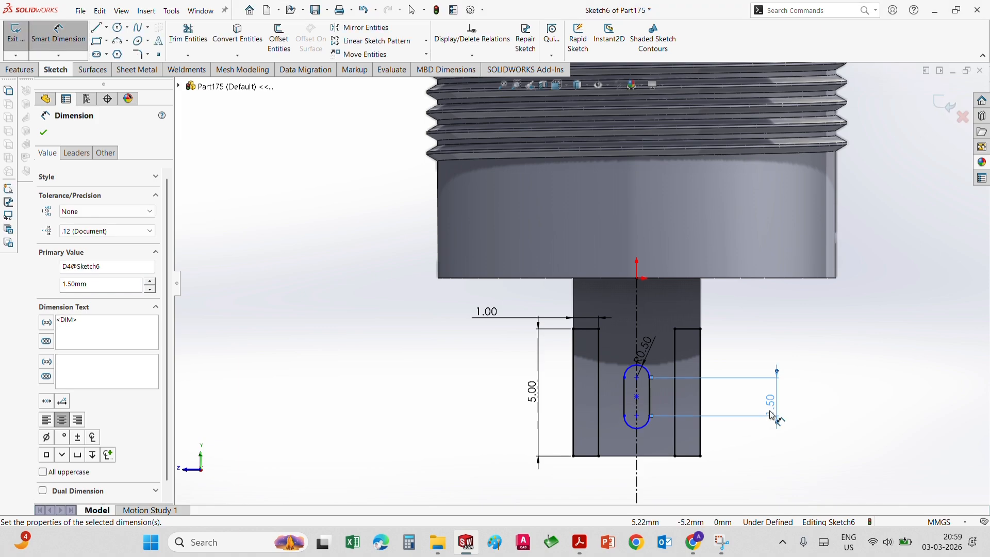
Draw a construction line from the slot's centre to the midpoint of the left rectangle's inner edge and make it horizontal
{"action": "left_click", "coordinate": [107, 27]}
{"action": "left_click", "coordinate": [126, 51]}
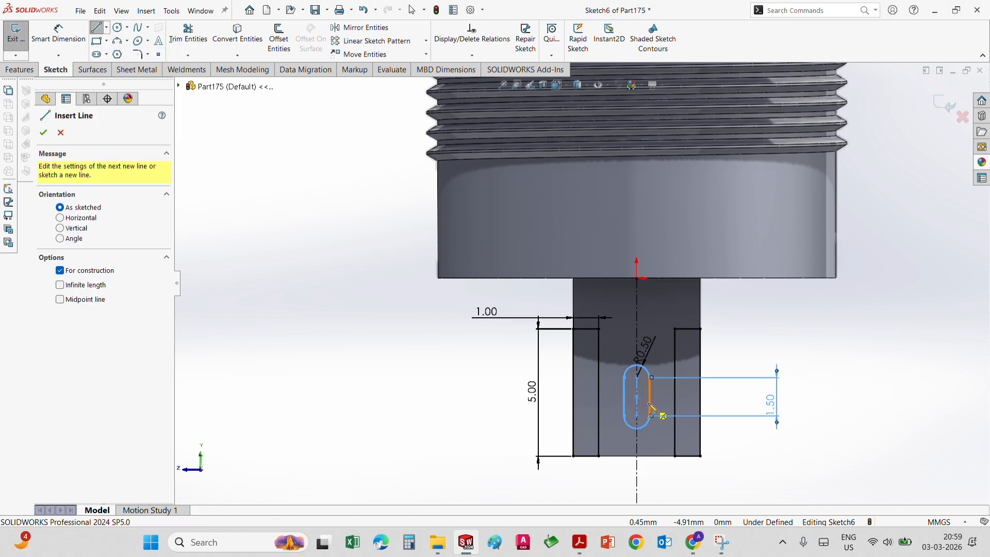
{"action": "left_click", "coordinate": [637, 396]}
{"action": "left_click", "coordinate": [599, 393]}
{"action": "key", "text": "Escape"}
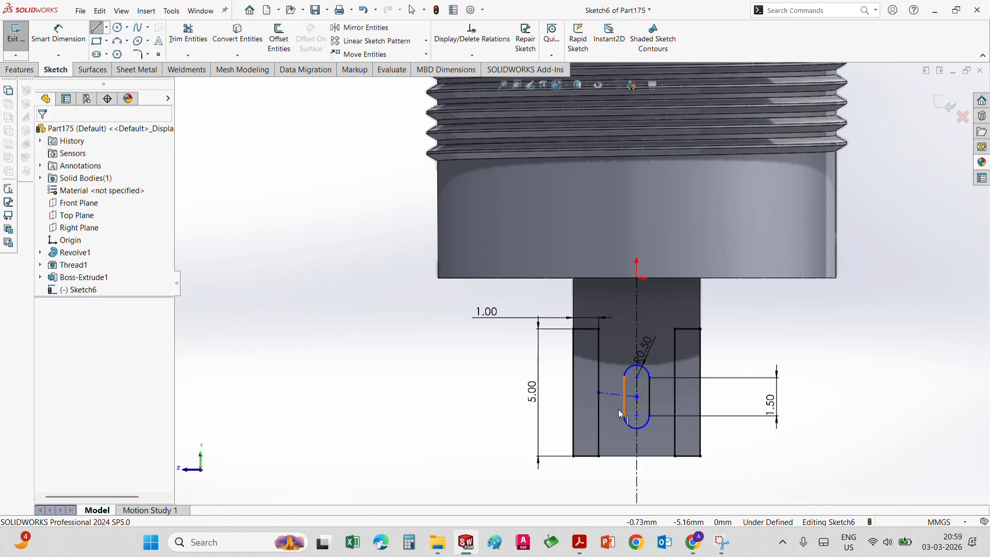
{"action": "left_click", "coordinate": [615, 395]}
{"action": "left_click", "coordinate": [47, 263]}
{"action": "left_click", "coordinate": [250, 340]}
Shorten the vertical centerline so that its lower end lies on the prong's free edge
{"action": "scroll", "coordinate": [602, 474], "scroll_direction": "up", "scroll_amount": 2}
{"action": "left_click_drag", "start_coordinate": [620, 456], "coordinate": [620, 404]}
{"action": "left_click", "coordinate": [654, 453]}
Cut-extrude the two edge rectangles and the slot through both prongs
{"action": "left_click", "coordinate": [20, 70]}
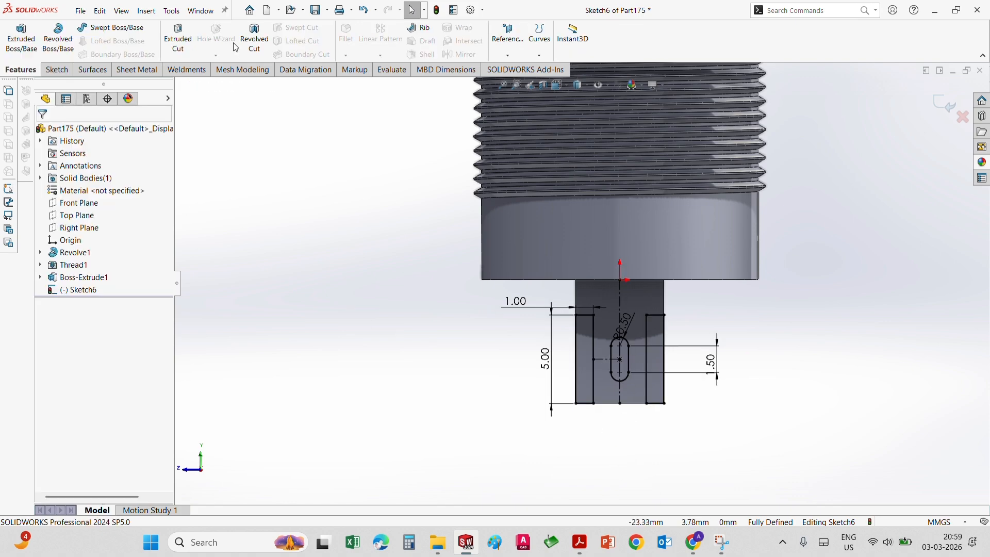
{"action": "left_click", "coordinate": [178, 39]}
{"action": "scroll", "coordinate": [561, 344], "scroll_direction": "up", "scroll_amount": 4}
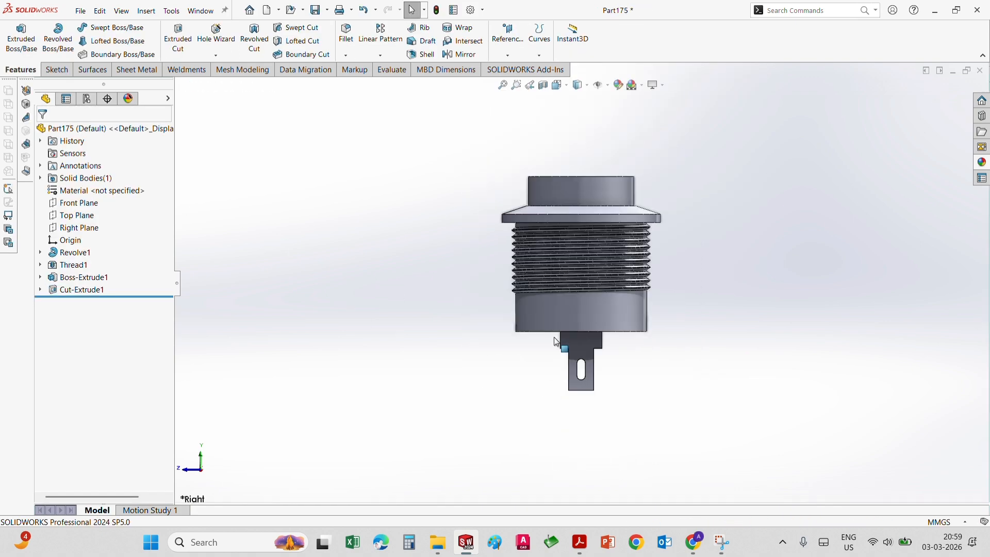
Start a fillet on the button's top circular edge with a radius of 0.5 mm
{"action": "mouse_move", "coordinate": [561, 345]}
{"action": "middle_mouse_down"}
{"action": "mouse_move", "coordinate": [599, 371]}
{"action": "mouse_move", "coordinate": [615, 339]}
{"action": "mouse_move", "coordinate": [576, 367]}
{"action": "mouse_move", "coordinate": [551, 354]}
{"action": "middle_mouse_up"}
{"action": "left_click", "coordinate": [347, 34]}
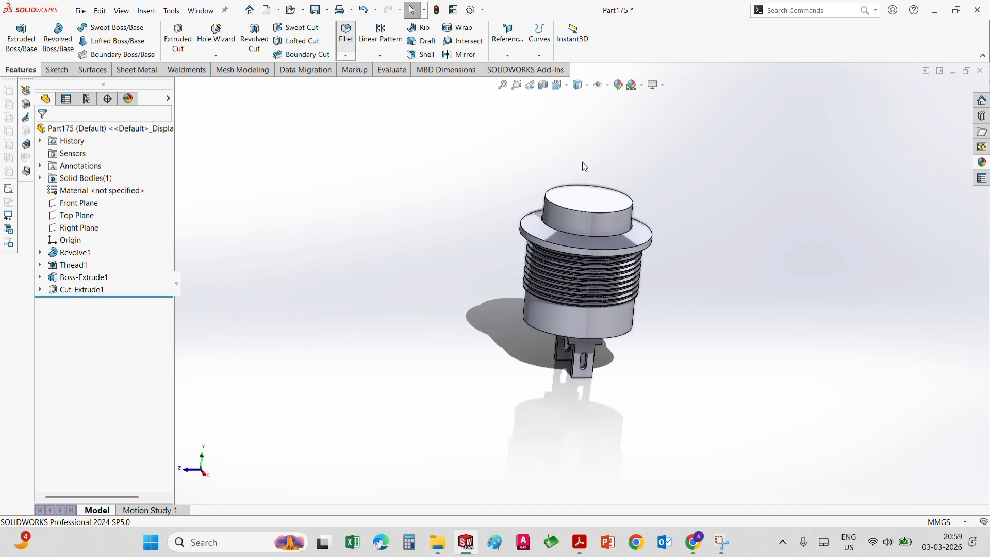
{"action": "scroll", "coordinate": [602, 212], "scroll_direction": "down", "scroll_amount": 1}
{"action": "left_click", "coordinate": [603, 211]}
{"action": "type", "text": ".5"}
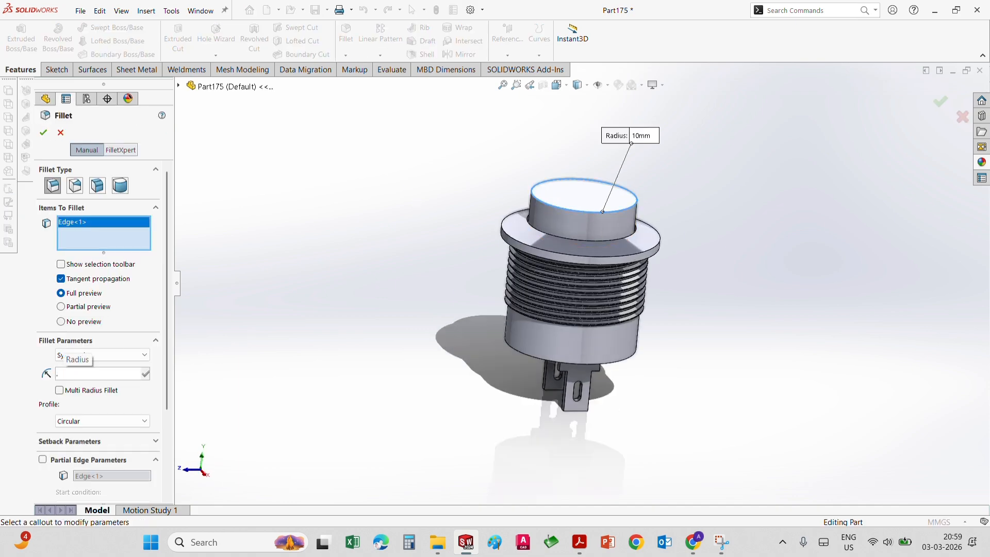
{"action": "key", "text": "Return"}
Add the flange's sloped upper face to the fillet selection
{"action": "scroll", "coordinate": [586, 279], "scroll_direction": "down", "scroll_amount": 3}
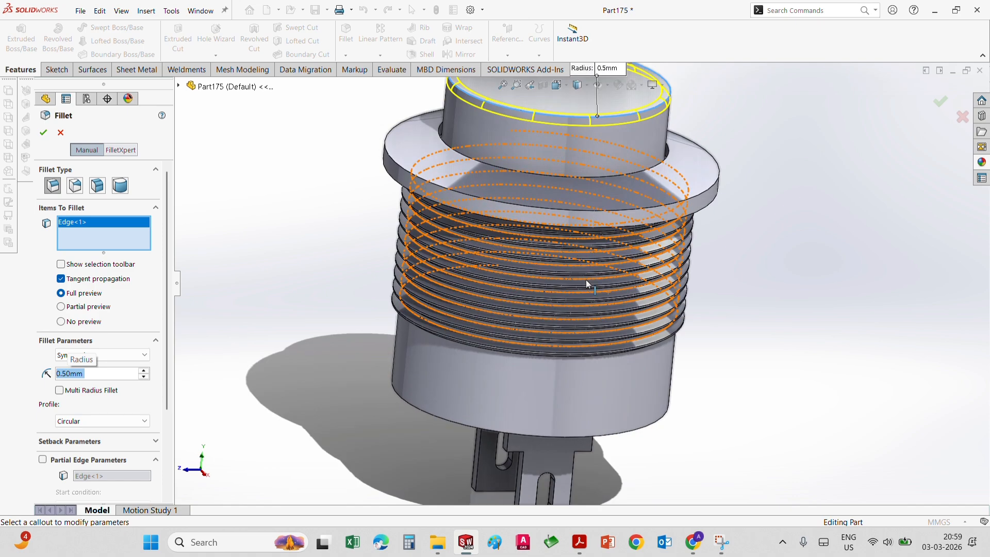
{"action": "left_click", "coordinate": [562, 208]}
{"action": "left_click", "coordinate": [562, 199]}
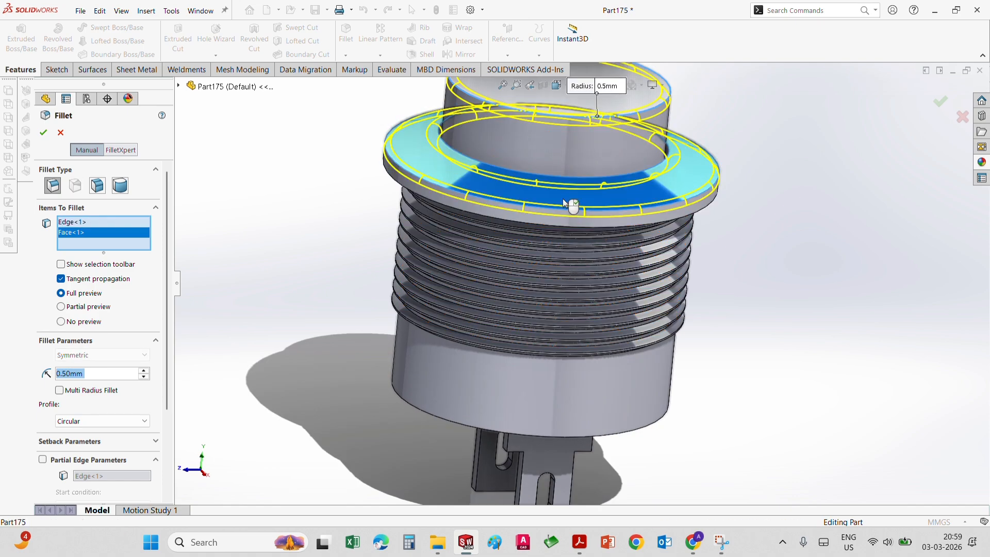
{"action": "left_click", "coordinate": [562, 199]}
Add the cylindrical body's lower circular edge to the fillet and apply it
{"action": "scroll", "coordinate": [577, 258], "scroll_direction": "up", "scroll_amount": 4}
{"action": "middle_click_drag", "start_coordinate": [593, 268], "coordinate": [603, 209]}
{"action": "scroll", "coordinate": [586, 301], "scroll_direction": "down", "scroll_amount": 3}
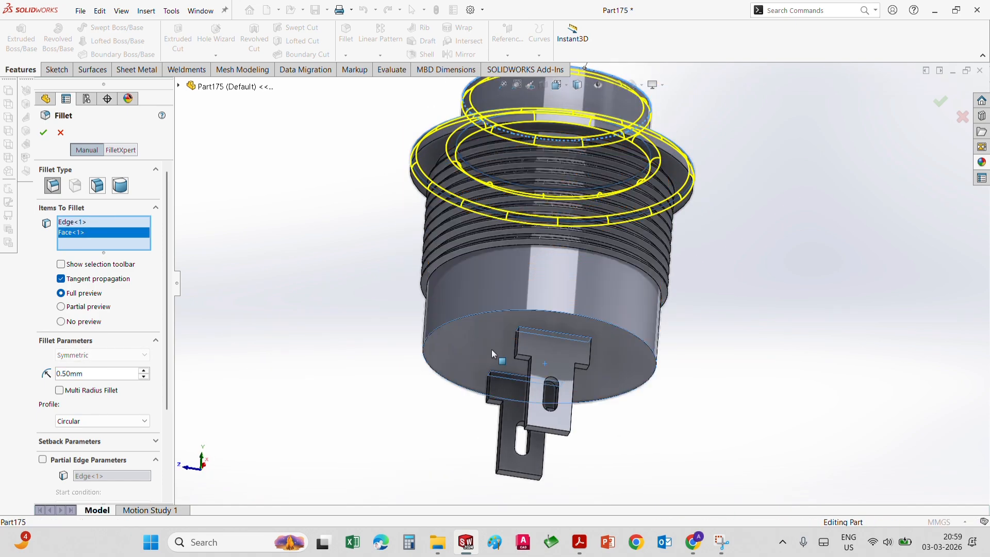
{"action": "left_click", "coordinate": [487, 348]}
{"action": "left_click", "coordinate": [473, 345]}
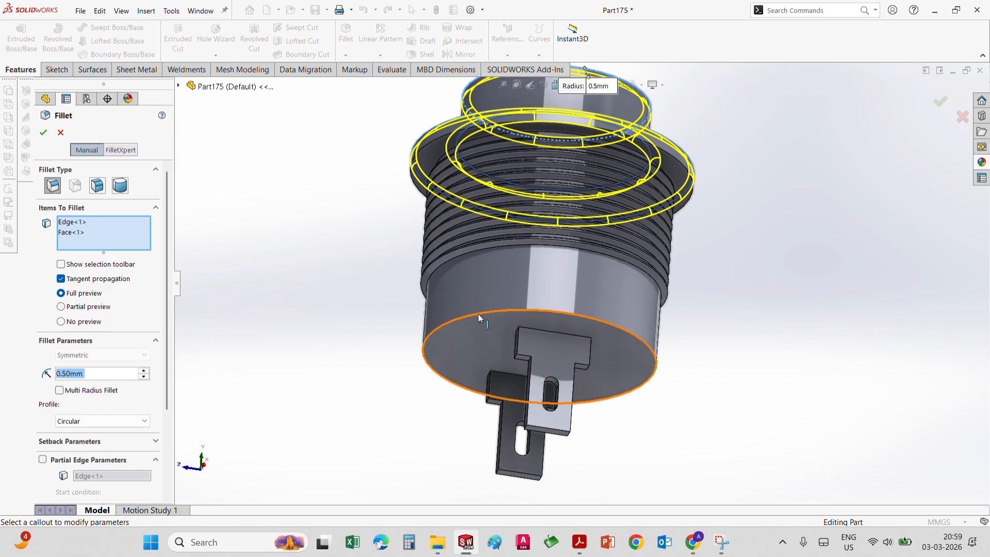
{"action": "left_click", "coordinate": [478, 313]}
{"action": "left_click", "coordinate": [43, 132]}
Apply a red High Gloss plastic appearance to the button's flat top face only
{"action": "middle_click_drag", "start_coordinate": [693, 277], "coordinate": [738, 340]}
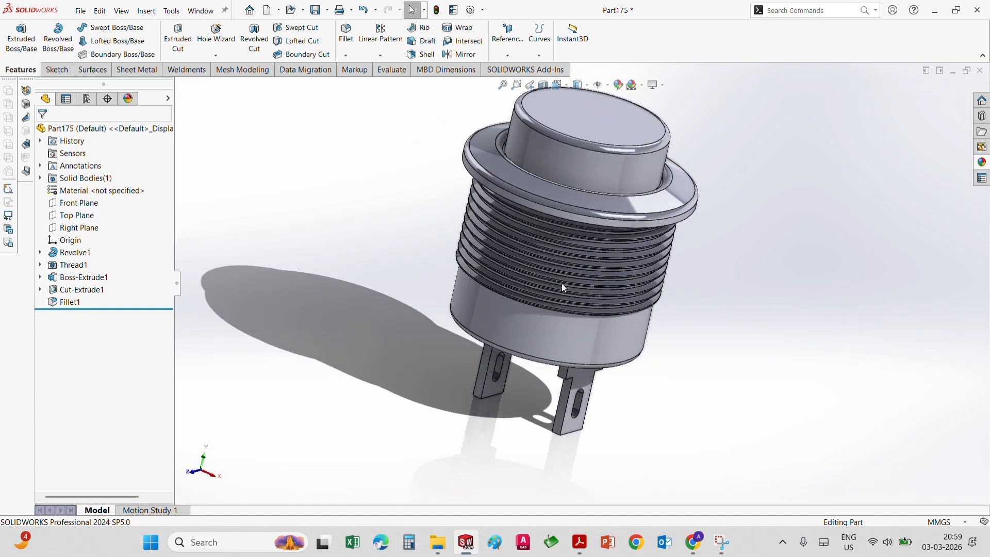
{"action": "left_click", "coordinate": [981, 162]}
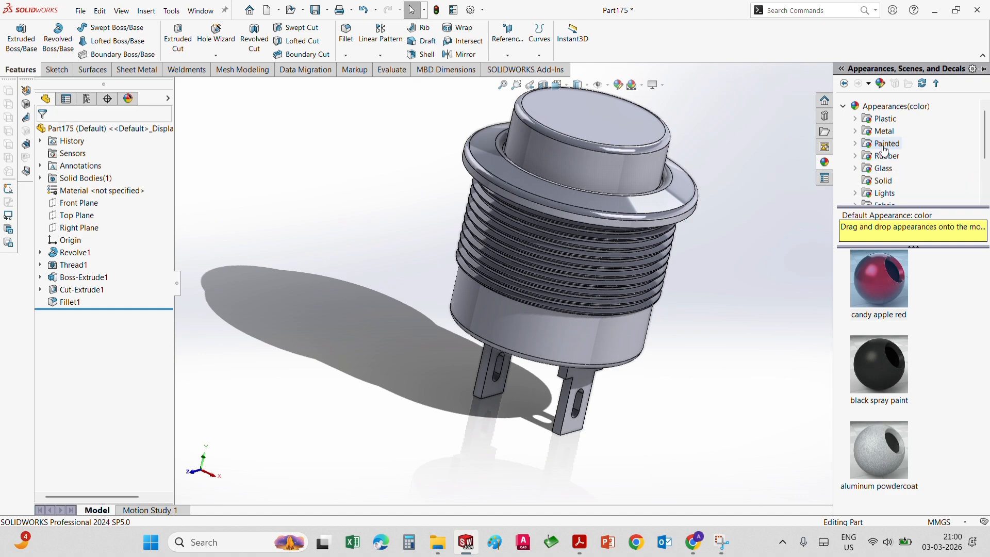
{"action": "double_click", "coordinate": [892, 119]}
{"action": "left_click", "coordinate": [894, 125]}
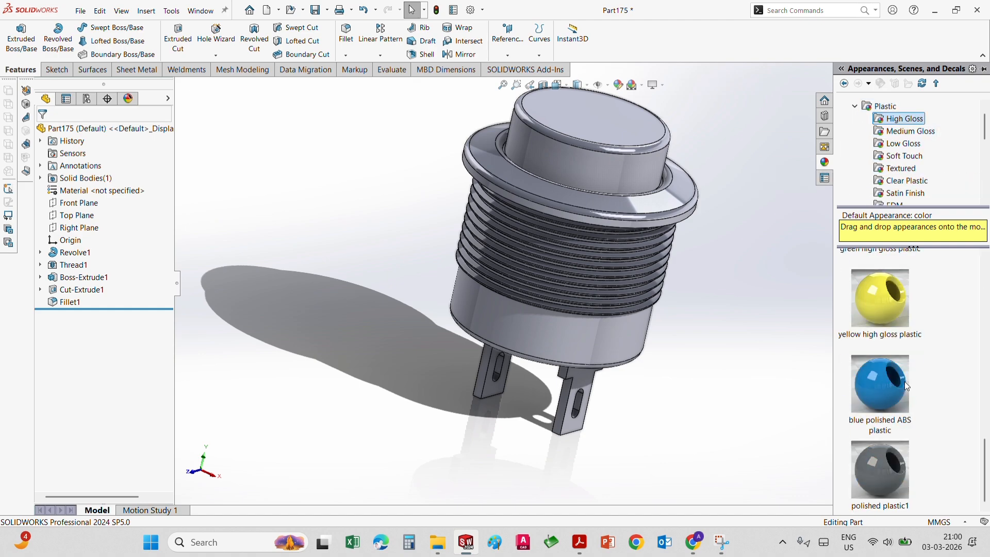
{"action": "scroll", "coordinate": [904, 381], "scroll_direction": "down", "scroll_amount": 5}
{"action": "left_click_drag", "start_coordinate": [876, 286], "coordinate": [620, 118]}
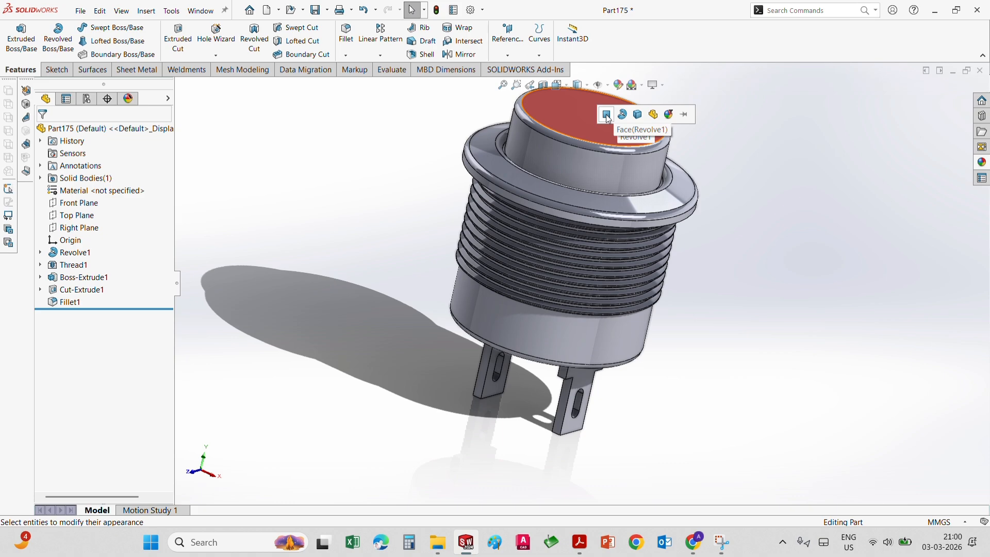
{"action": "left_click", "coordinate": [607, 115]}
{"action": "right_click", "coordinate": [611, 118]}
{"action": "left_click", "coordinate": [710, 103]}
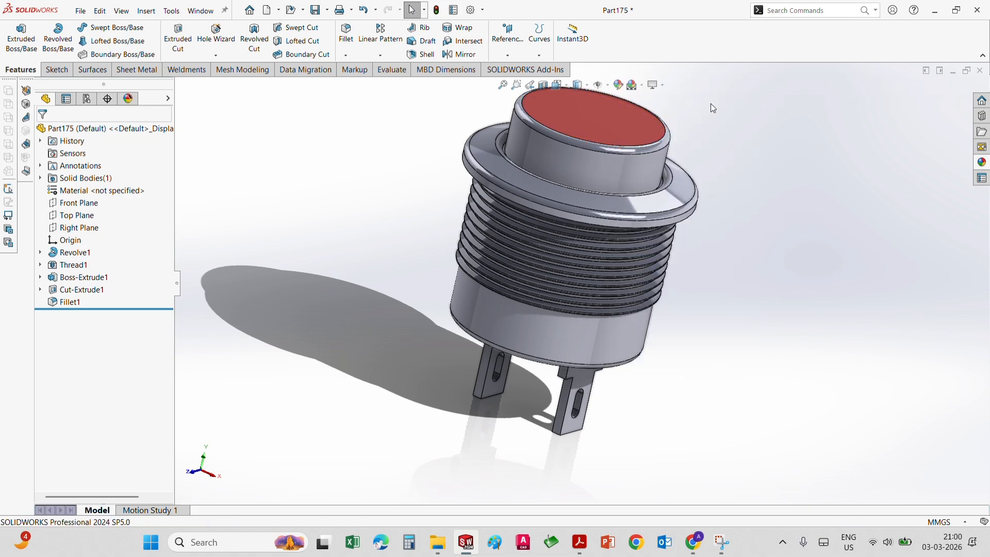
Apply the same red appearance to the button's cylindrical side face and its rounded top edge
{"action": "scroll", "coordinate": [632, 132], "scroll_direction": "down", "scroll_amount": 3}
{"action": "right_click", "coordinate": [615, 133]}
{"action": "left_click", "coordinate": [741, 144]}
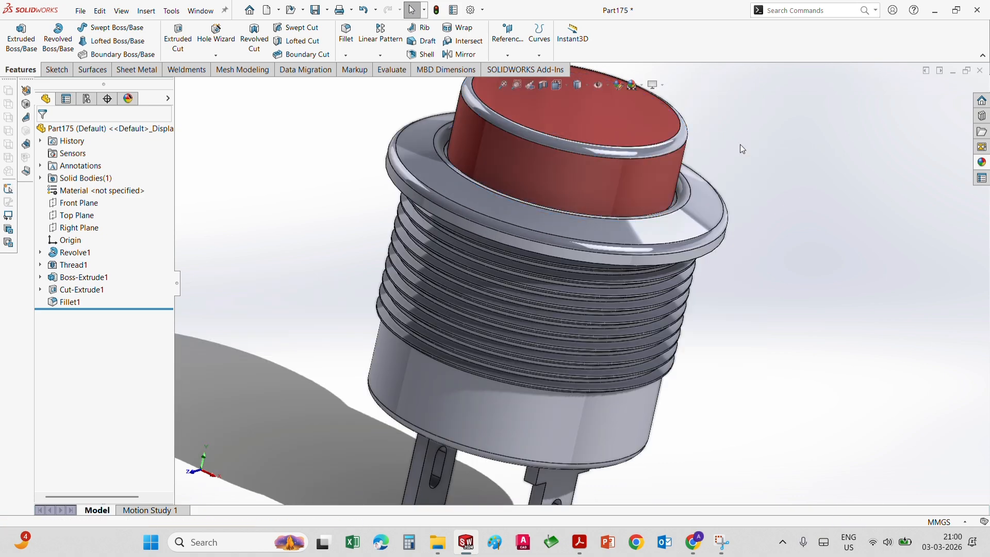
{"action": "right_click", "coordinate": [645, 150]}
{"action": "left_click", "coordinate": [755, 121]}
{"action": "left_click", "coordinate": [755, 121]}
{"action": "scroll", "coordinate": [770, 241], "scroll_direction": "up", "scroll_amount": 2}
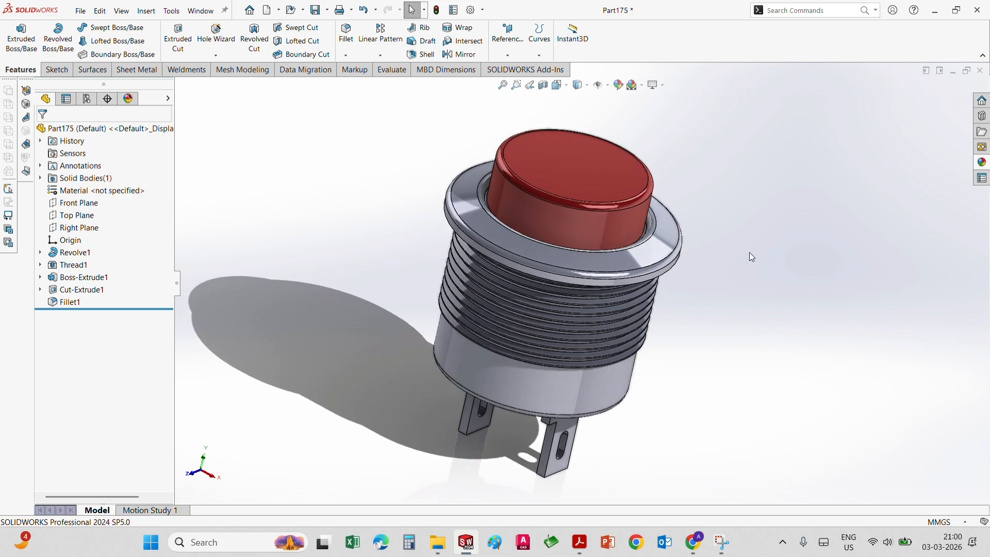
Apply the polished plastic1 appearance to the whole part
{"action": "left_click", "coordinate": [982, 162]}
{"action": "scroll", "coordinate": [871, 391], "scroll_direction": "down", "scroll_amount": 2}
{"action": "left_click_drag", "start_coordinate": [888, 457], "coordinate": [663, 243]}
{"action": "left_click", "coordinate": [691, 245]}
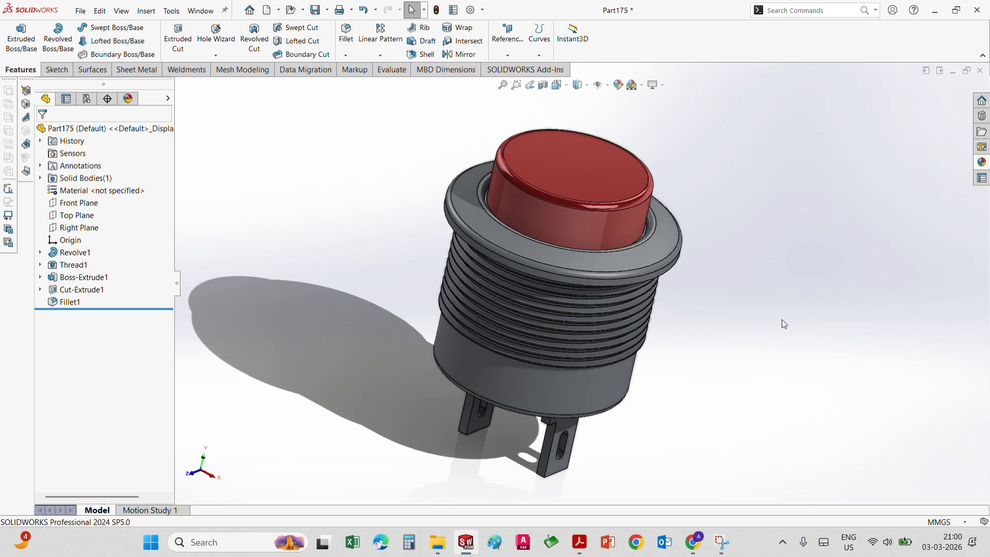
Apply a copper-coloured appearance to the extruded feature that forms the two prongs
{"action": "left_click", "coordinate": [982, 162]}
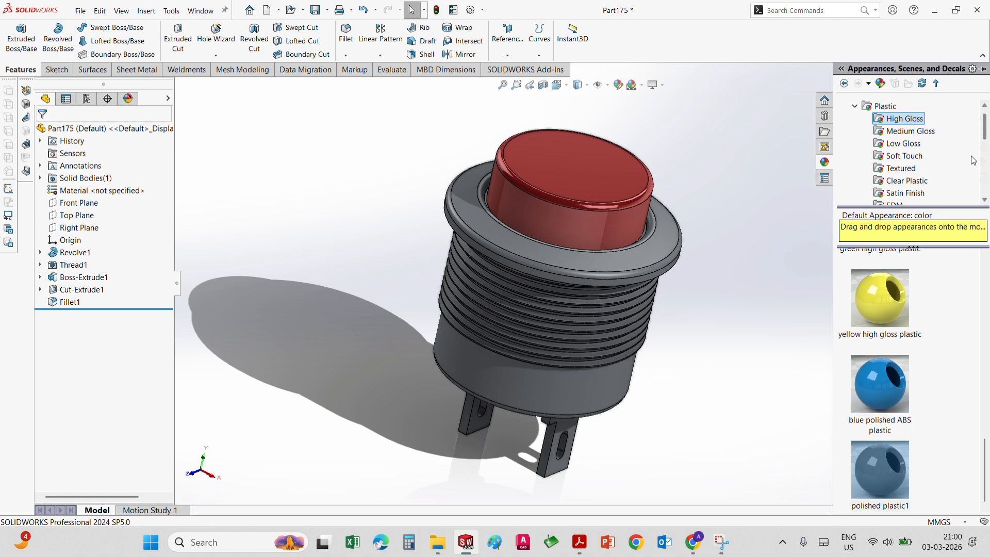
{"action": "left_click", "coordinate": [855, 106]}
{"action": "left_click", "coordinate": [878, 119]}
{"action": "scroll", "coordinate": [880, 361], "scroll_direction": "down", "scroll_amount": 3}
{"action": "left_click_drag", "start_coordinate": [880, 385], "coordinate": [564, 469]}
{"action": "left_click", "coordinate": [556, 465]}
{"action": "scroll", "coordinate": [605, 447], "scroll_direction": "down", "scroll_amount": 8}
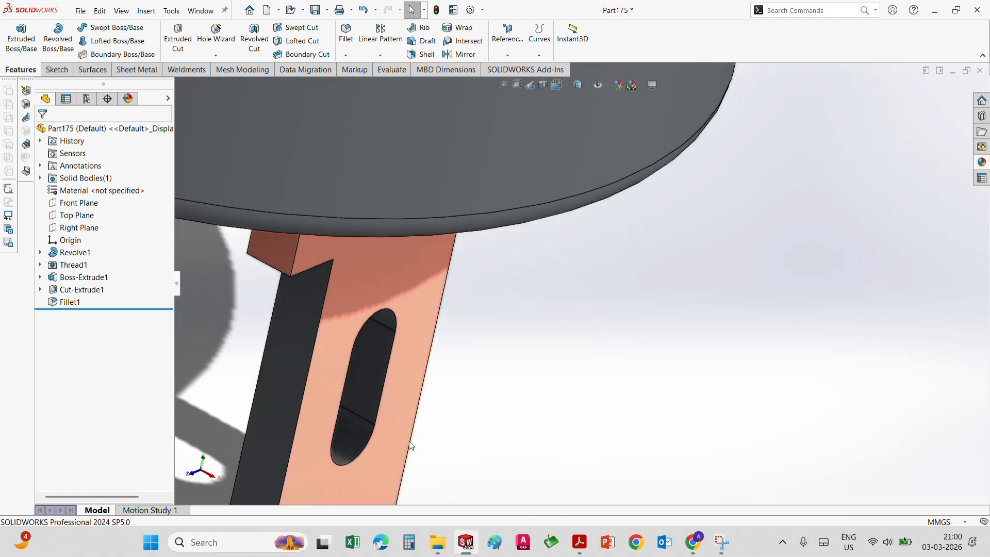
Apply the same copper-coloured appearance to the cut feature that forms the prongs' notches and slots
{"action": "middle_click_drag", "start_coordinate": [408, 442], "coordinate": [405, 375]}
{"action": "right_click", "coordinate": [395, 355]}
{"action": "right_click", "coordinate": [405, 219]}
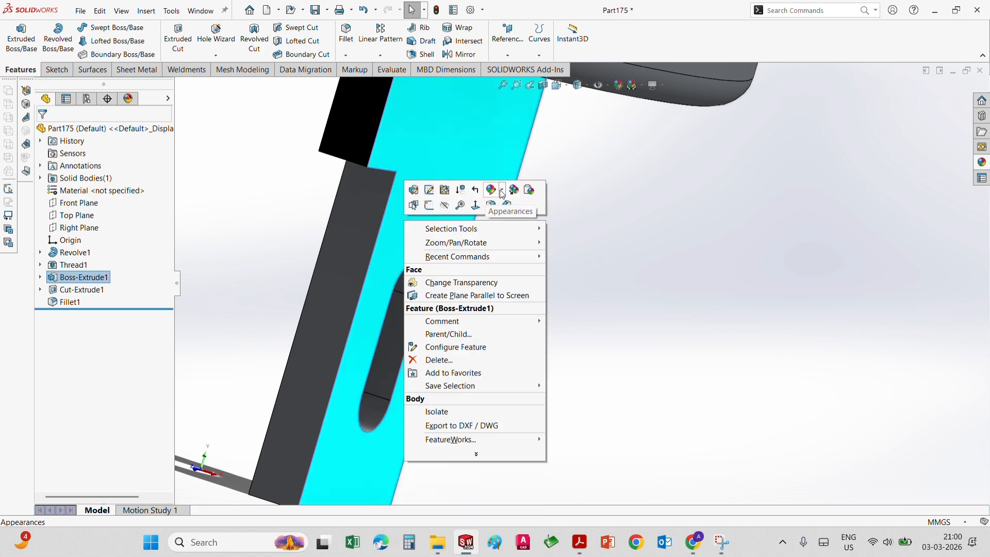
{"action": "left_click", "coordinate": [335, 119]}
{"action": "right_click", "coordinate": [341, 226]}
{"action": "left_click", "coordinate": [464, 203]}
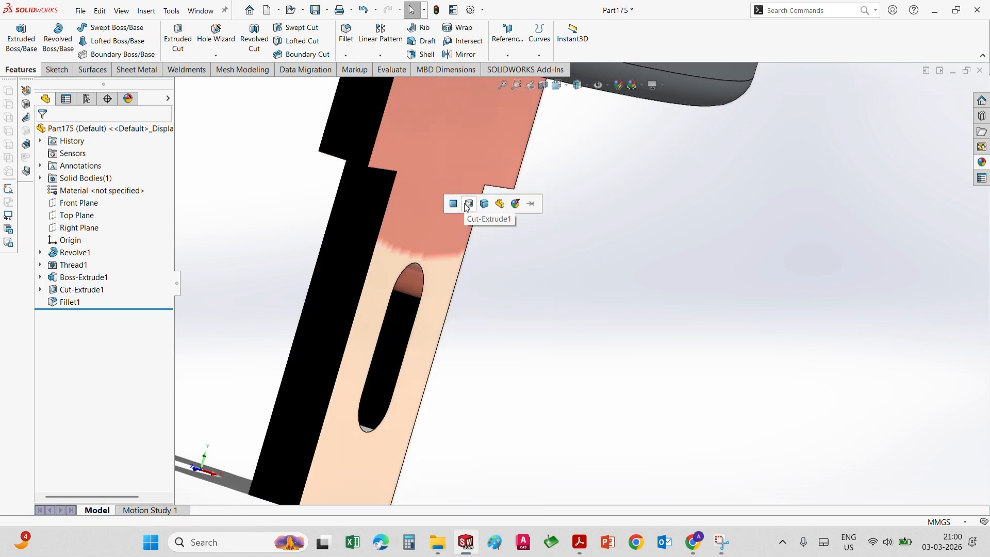
{"action": "left_click", "coordinate": [464, 204]}
{"action": "scroll", "coordinate": [447, 288], "scroll_direction": "up", "scroll_amount": 10}
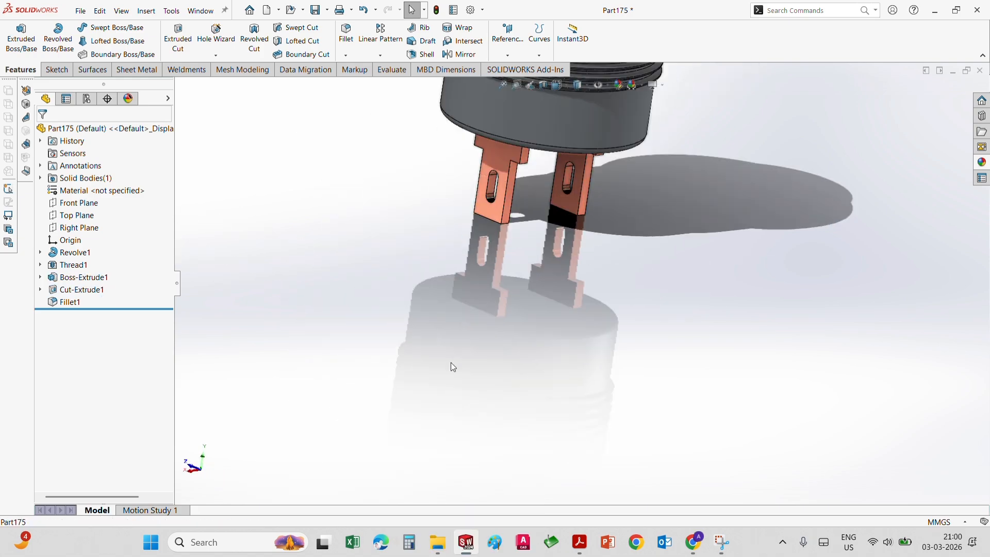
{"action": "middle_click_drag", "start_coordinate": [663, 167], "coordinate": [707, 284]}
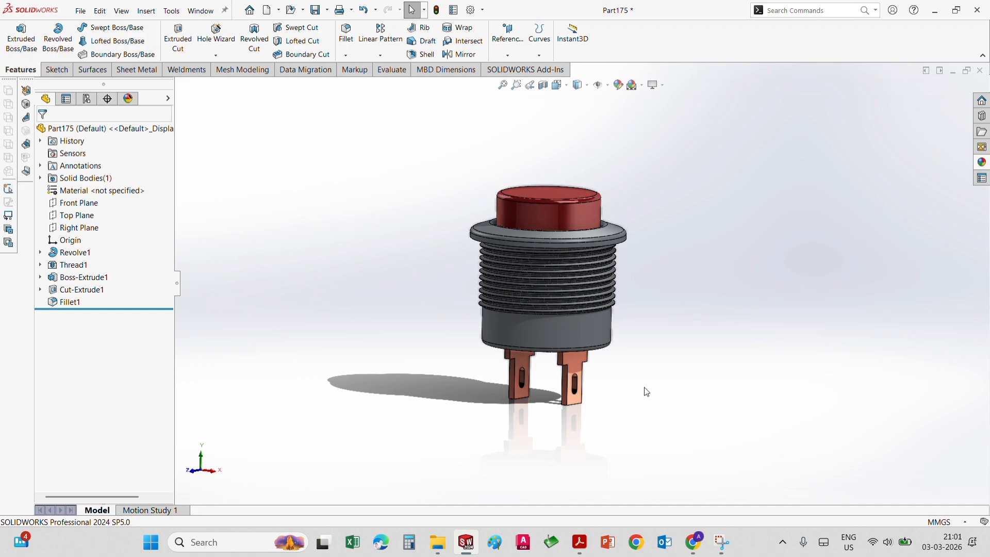
{"action": "middle_click_drag", "start_coordinate": [645, 389], "coordinate": [734, 386]}
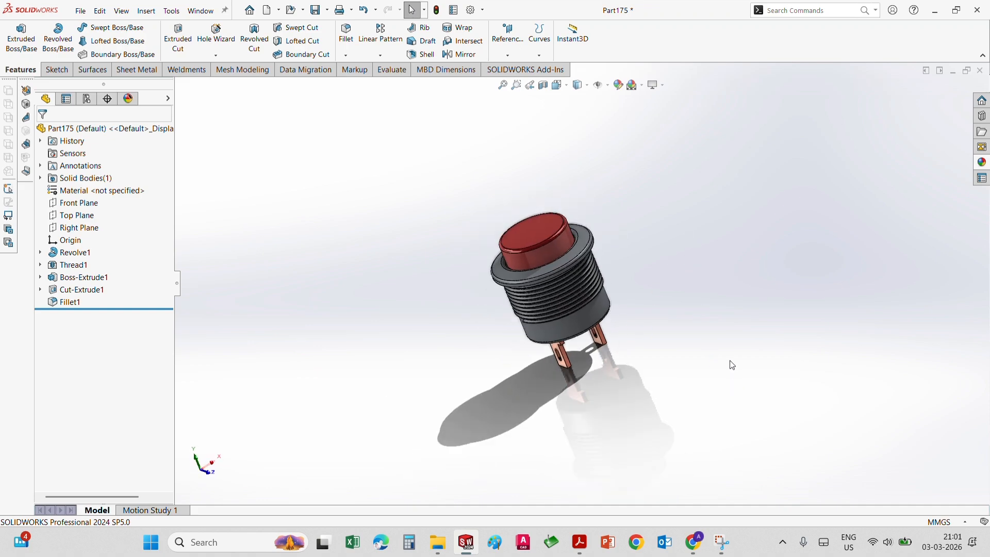